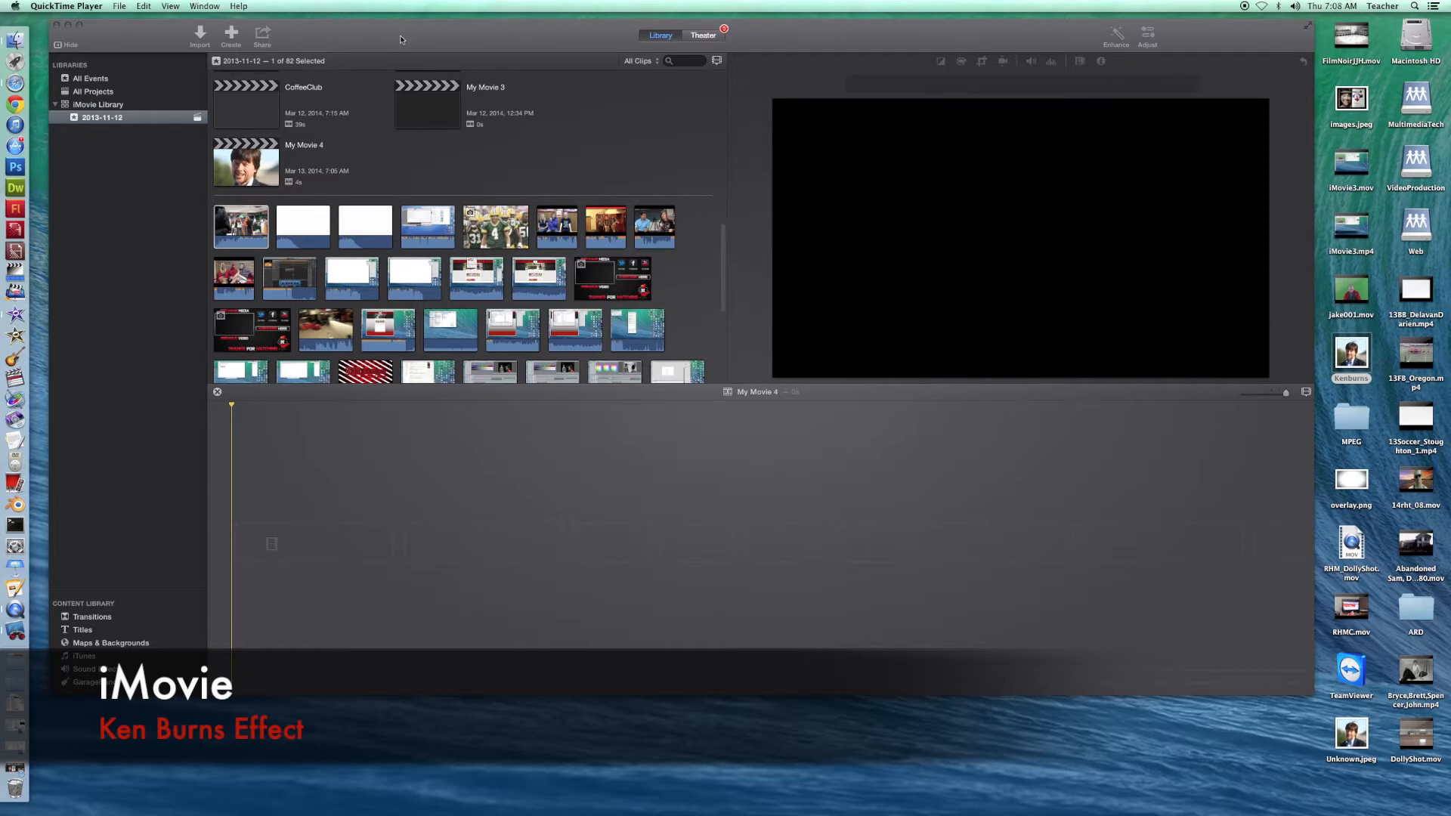
- Add the Kenburns photo from the desktop to the empty My Movie 4 timeline
click(401, 35)
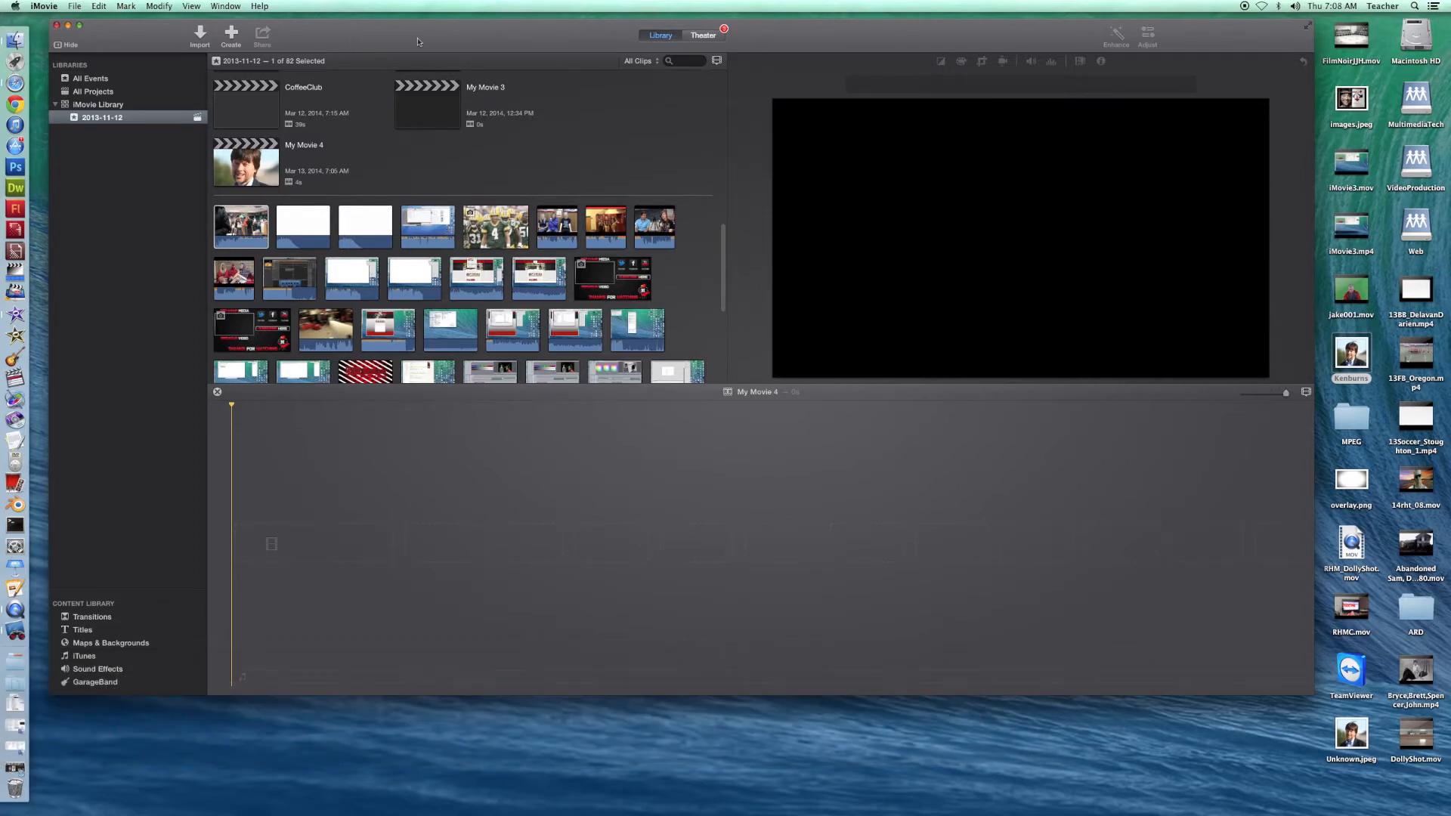
drag(412, 40, 409, 44)
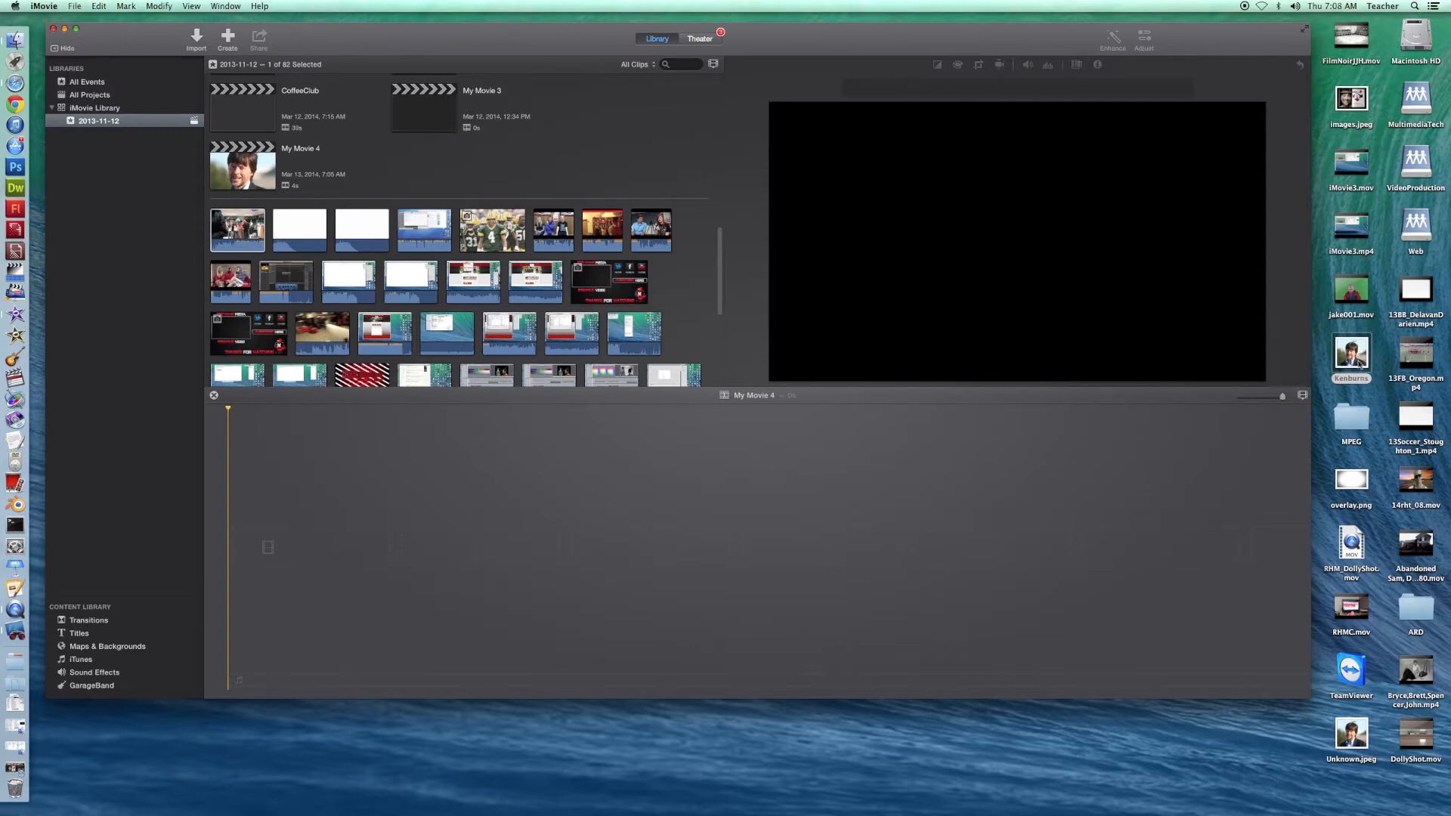
drag(1351, 354, 310, 552)
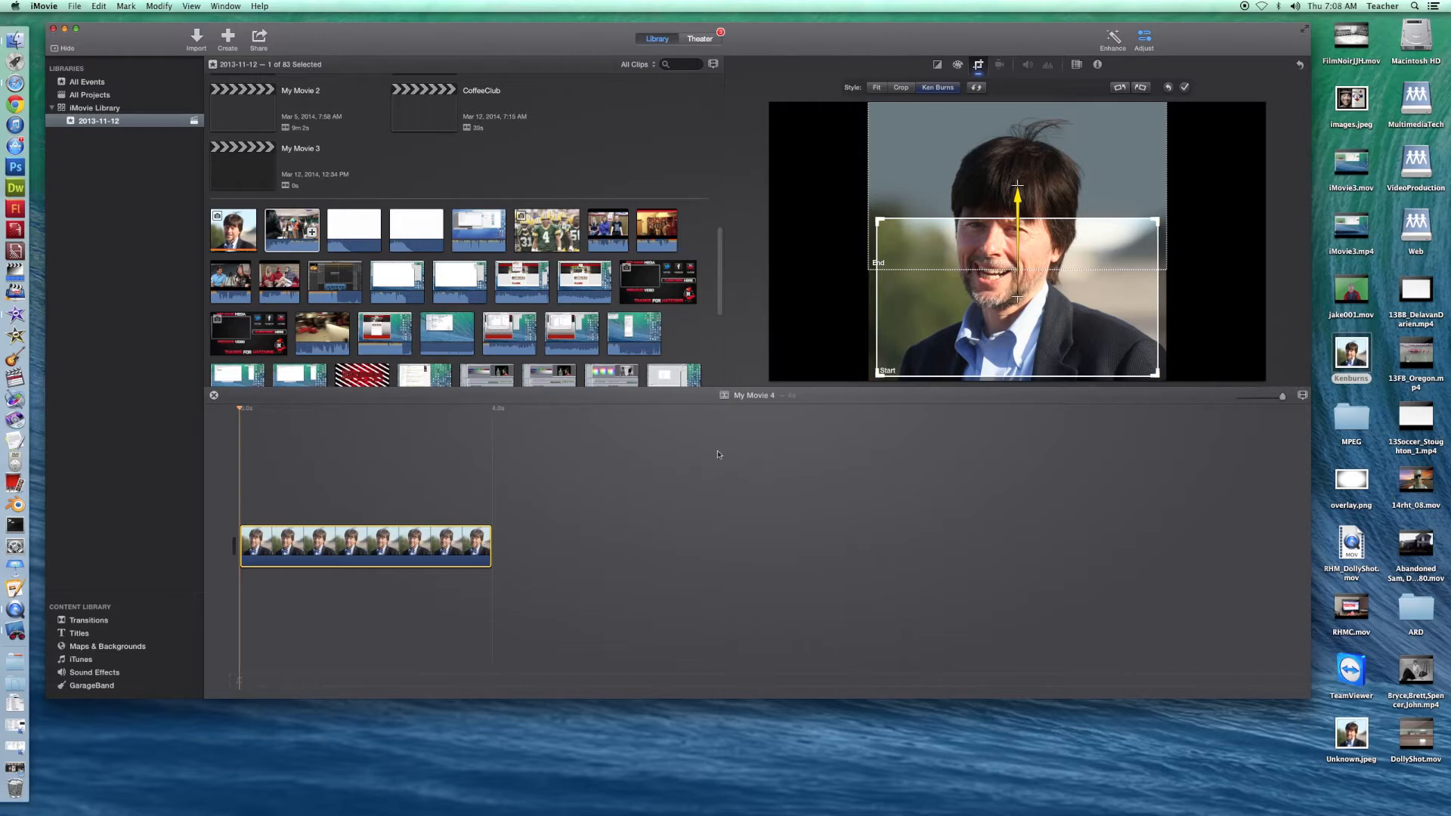
- Play through the photo clip twice to preview its motion, returning the playhead to the start
key(space)
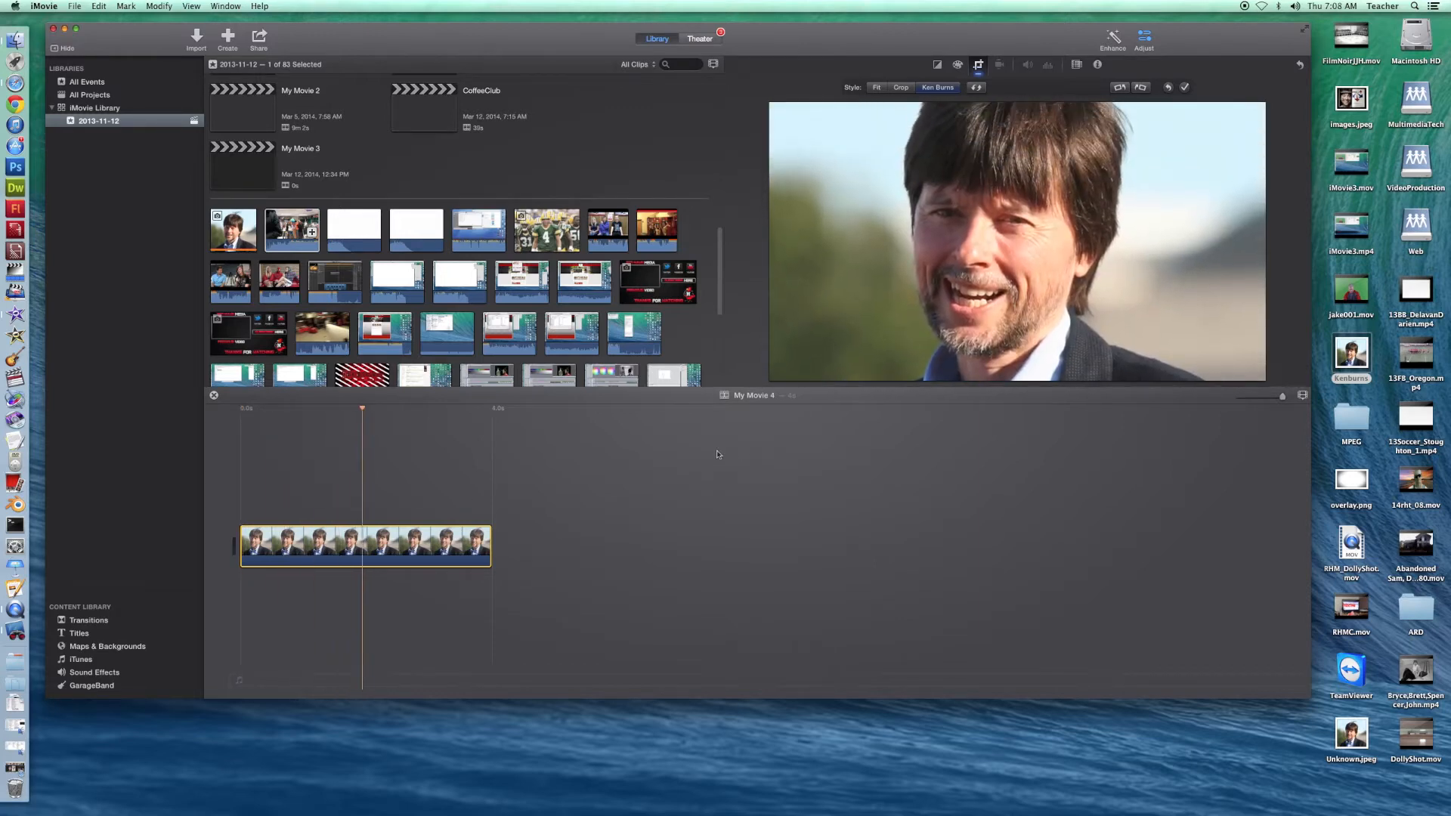
key(space)
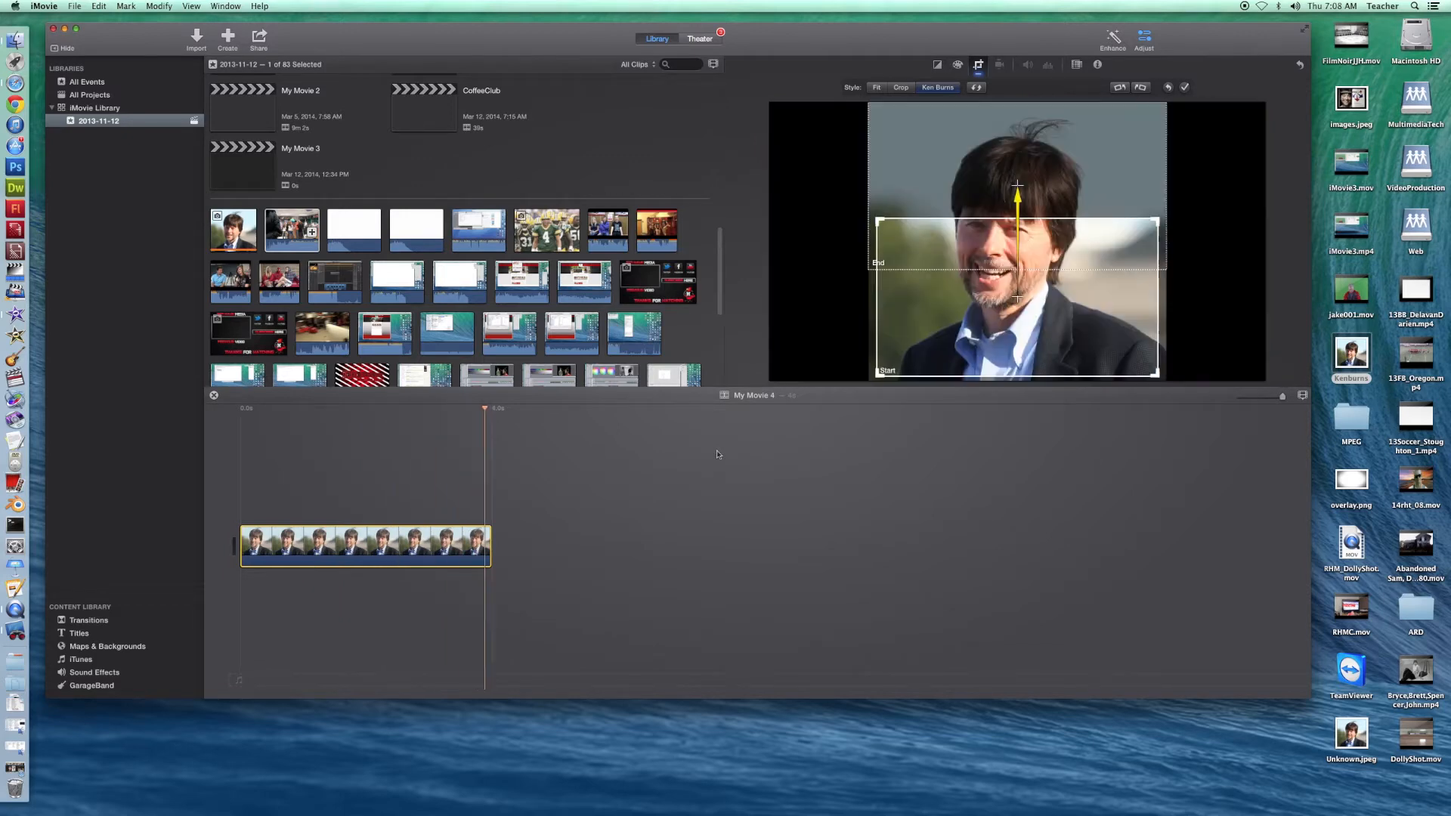
drag(484, 407, 240, 428)
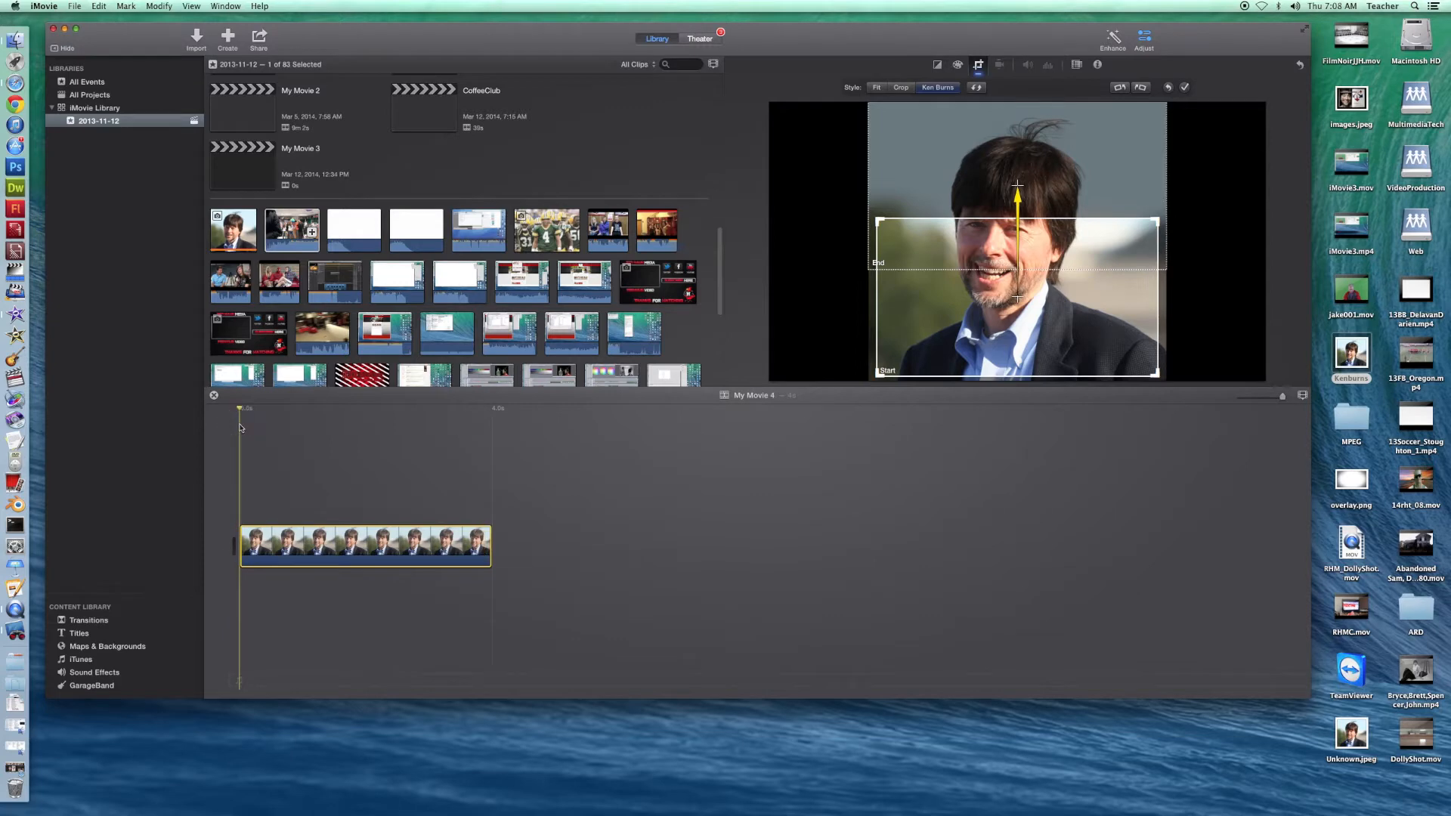
key(space)
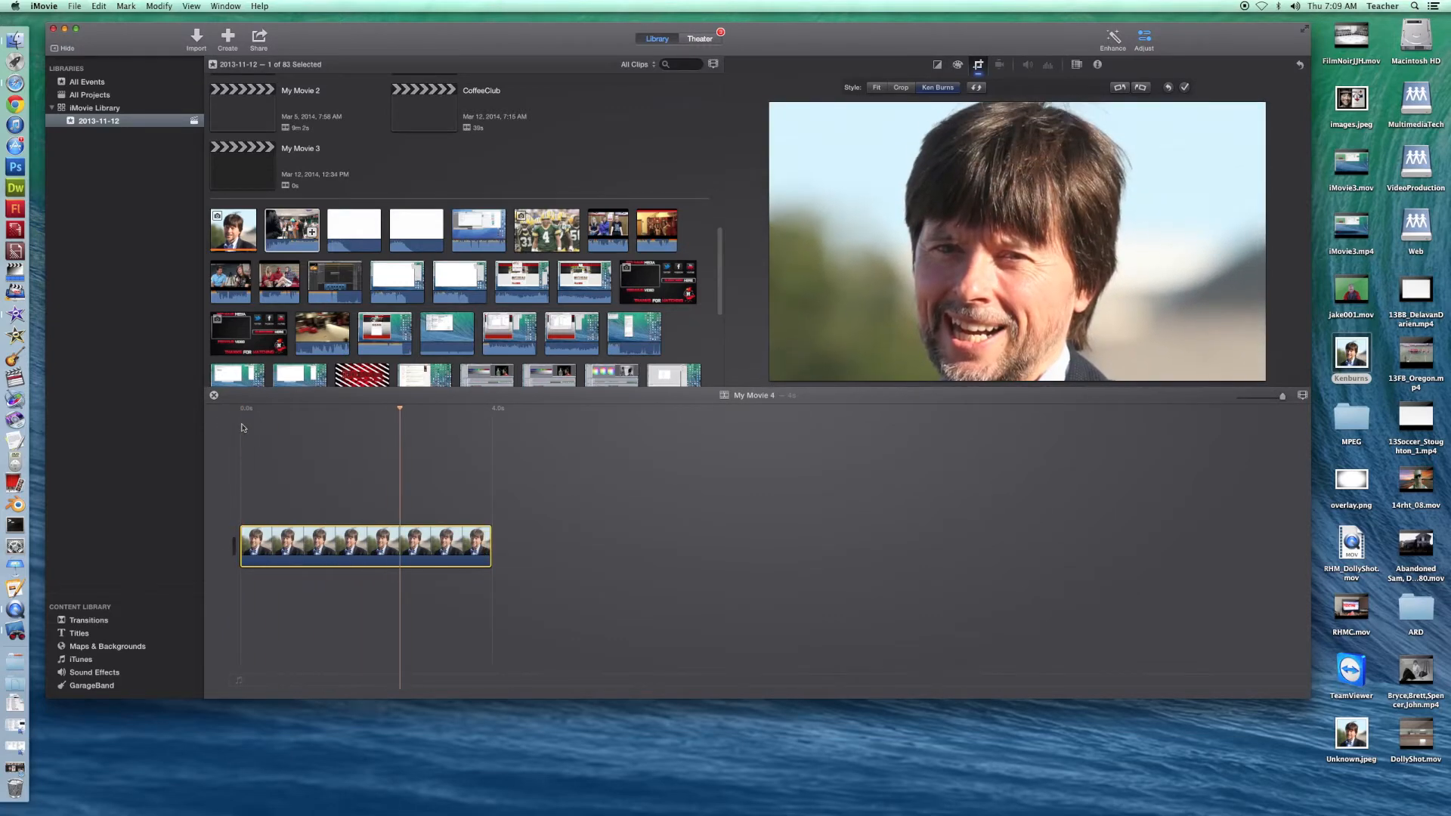
key(space)
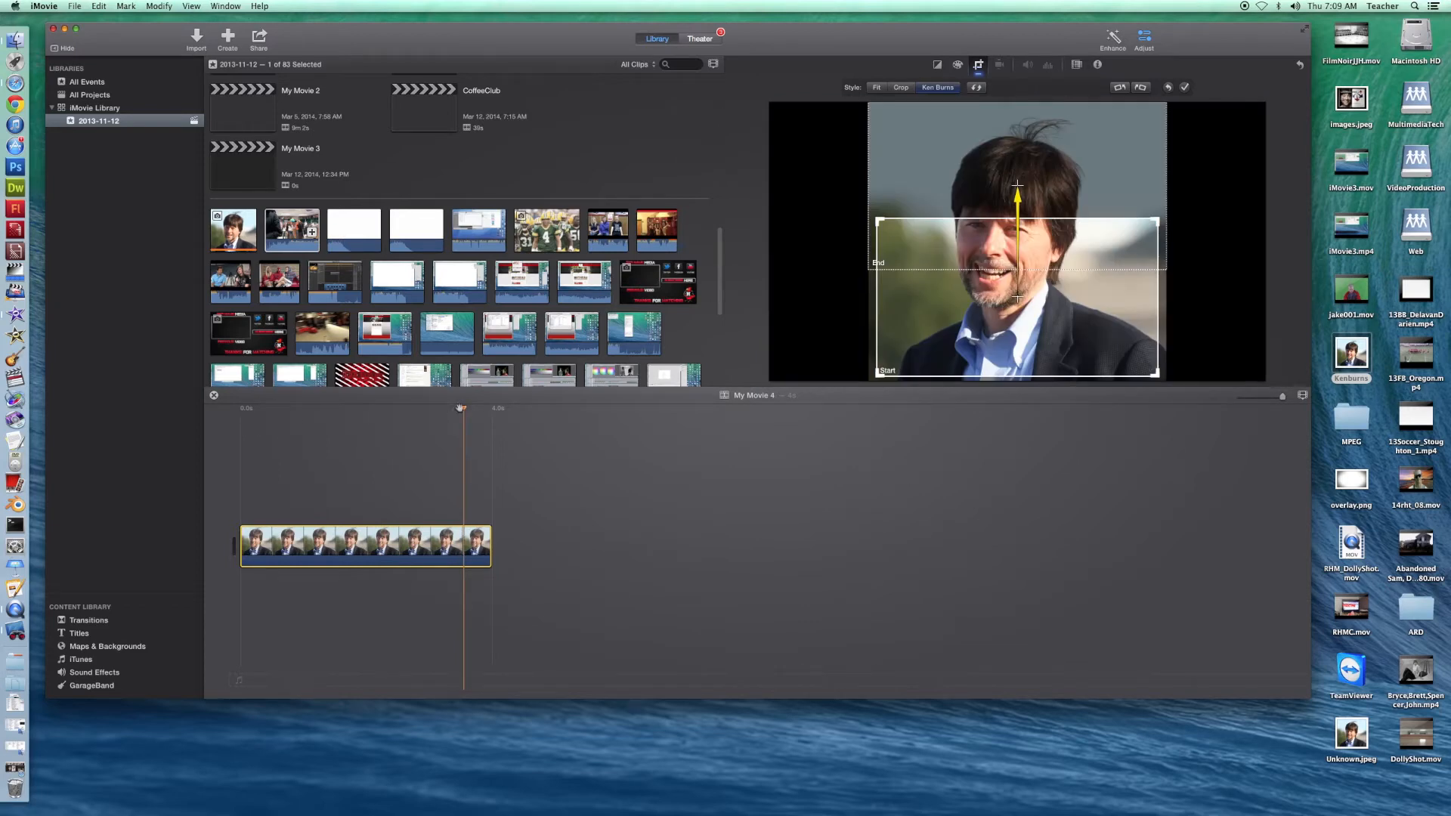
drag(463, 408, 240, 411)
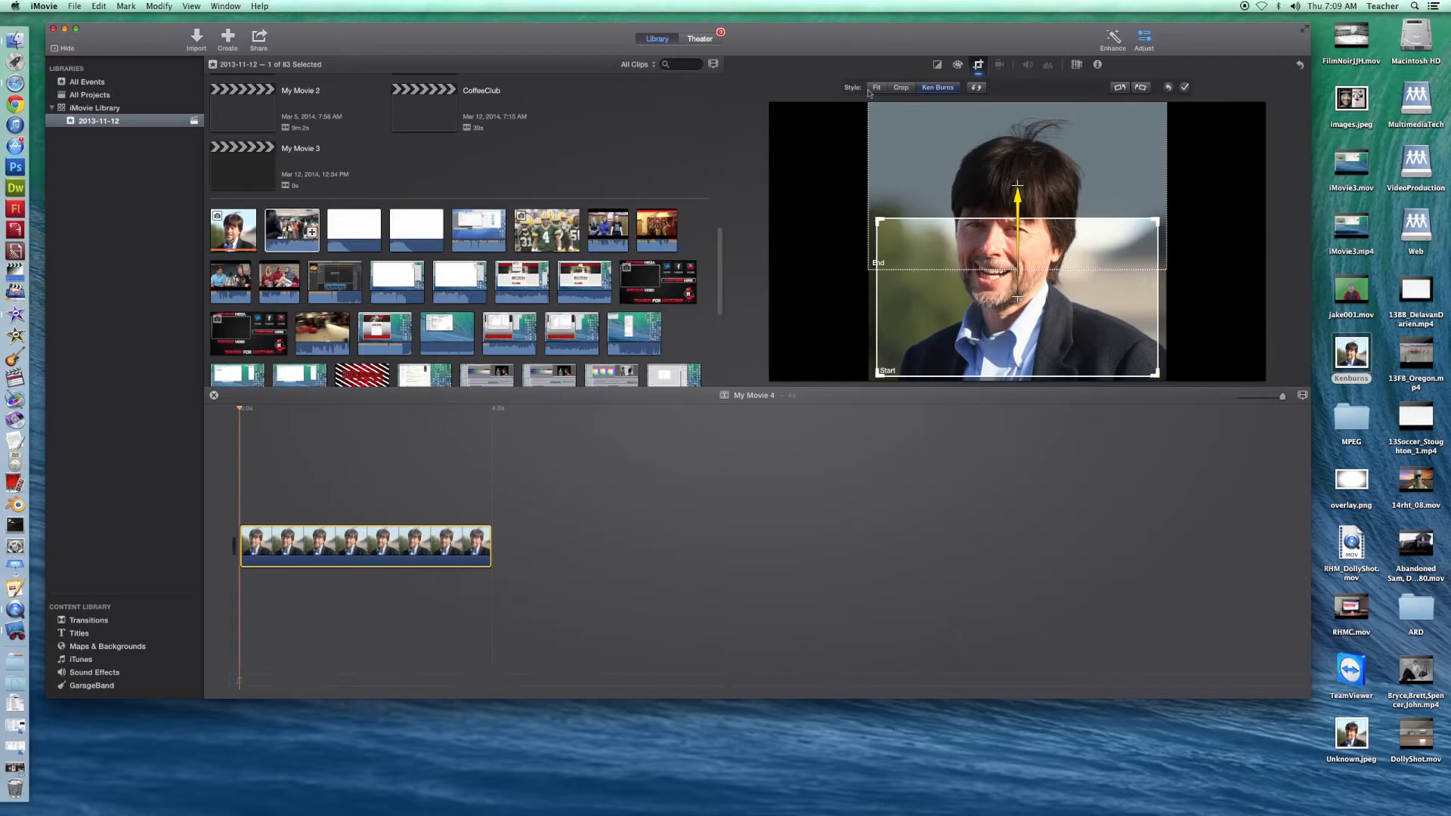
- Hide the clip adjustments, then bring back the cropping controls for the photo clip
click(979, 66)
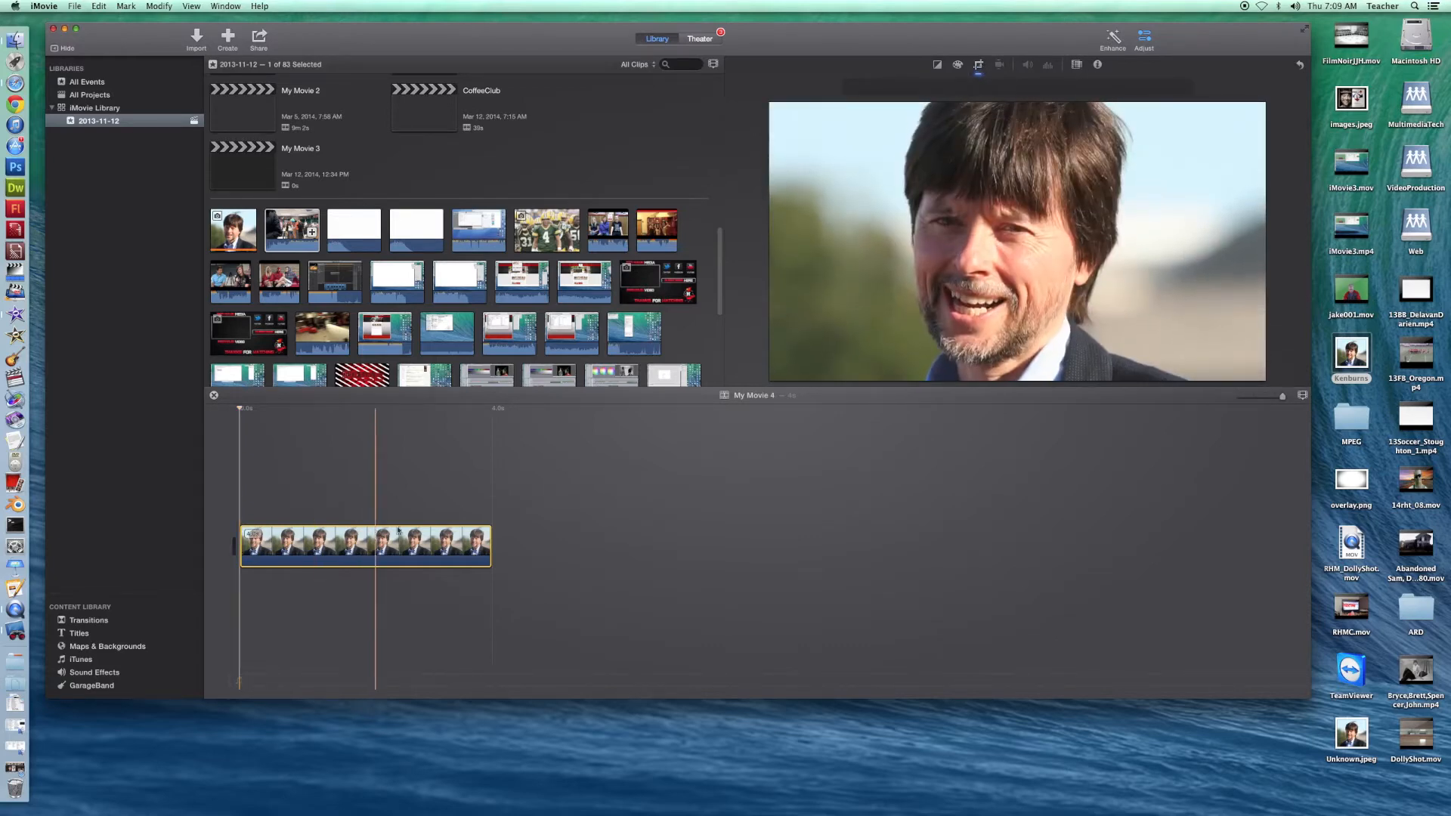
click(1144, 38)
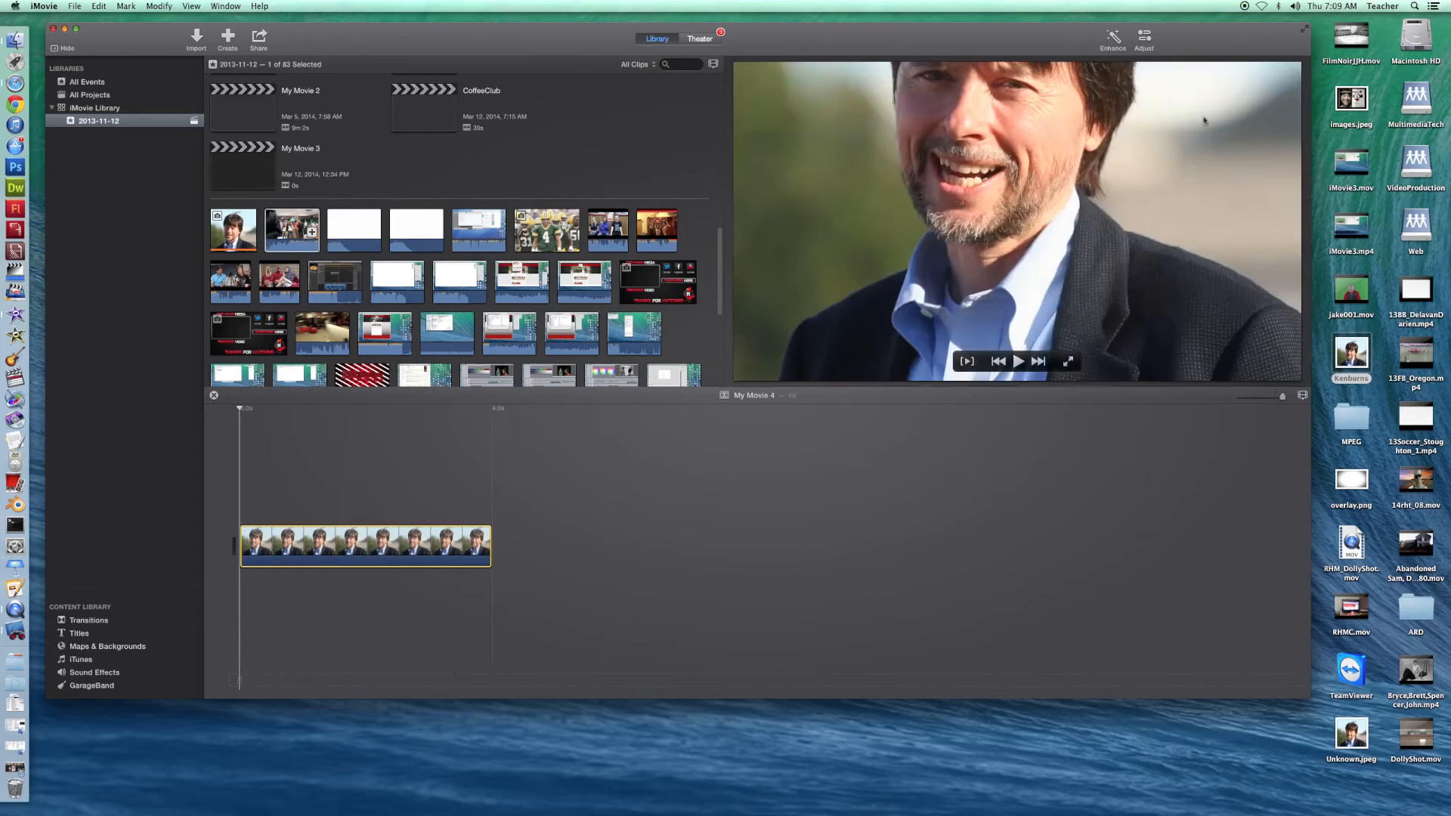
click(1144, 39)
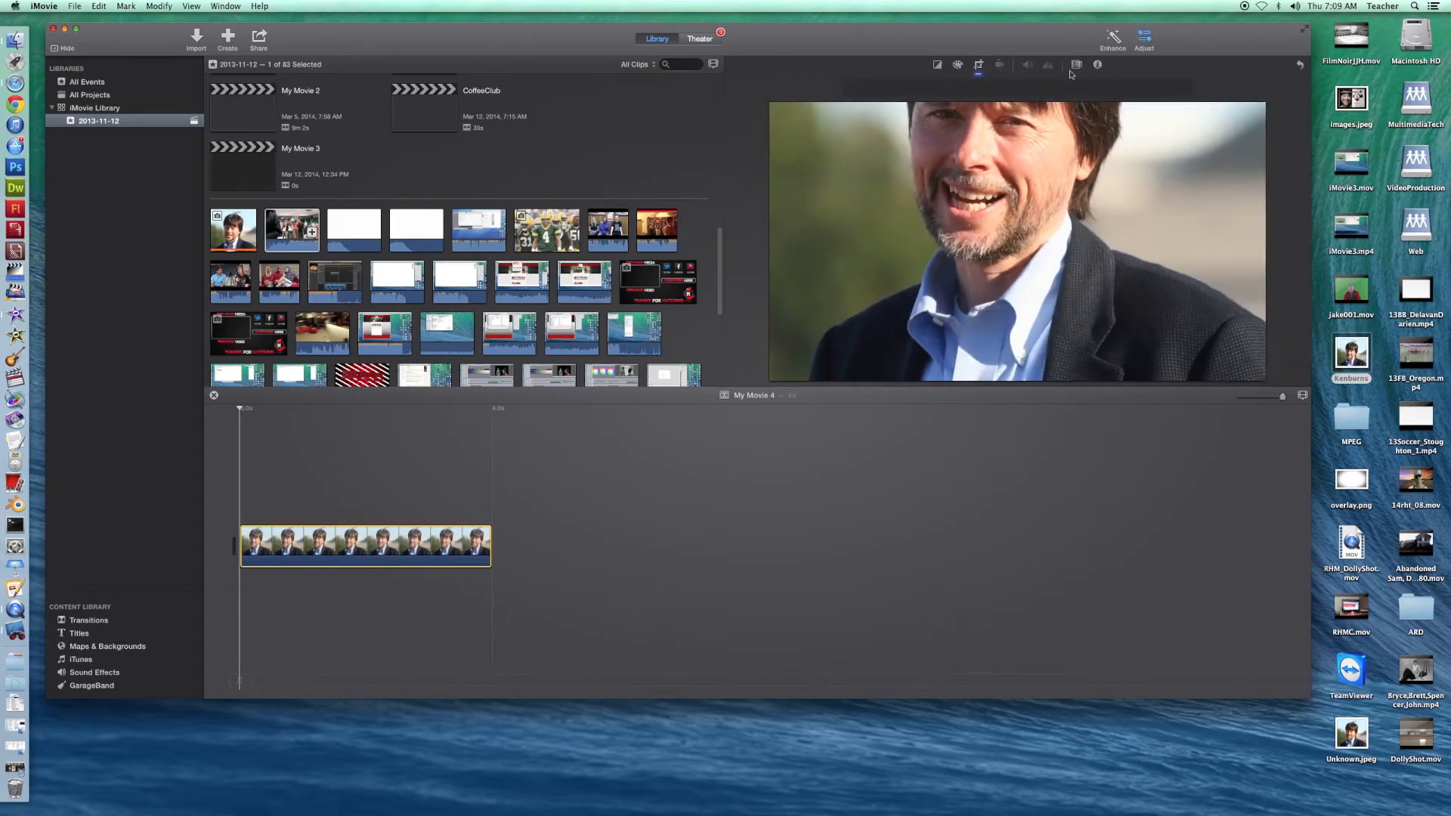
click(978, 66)
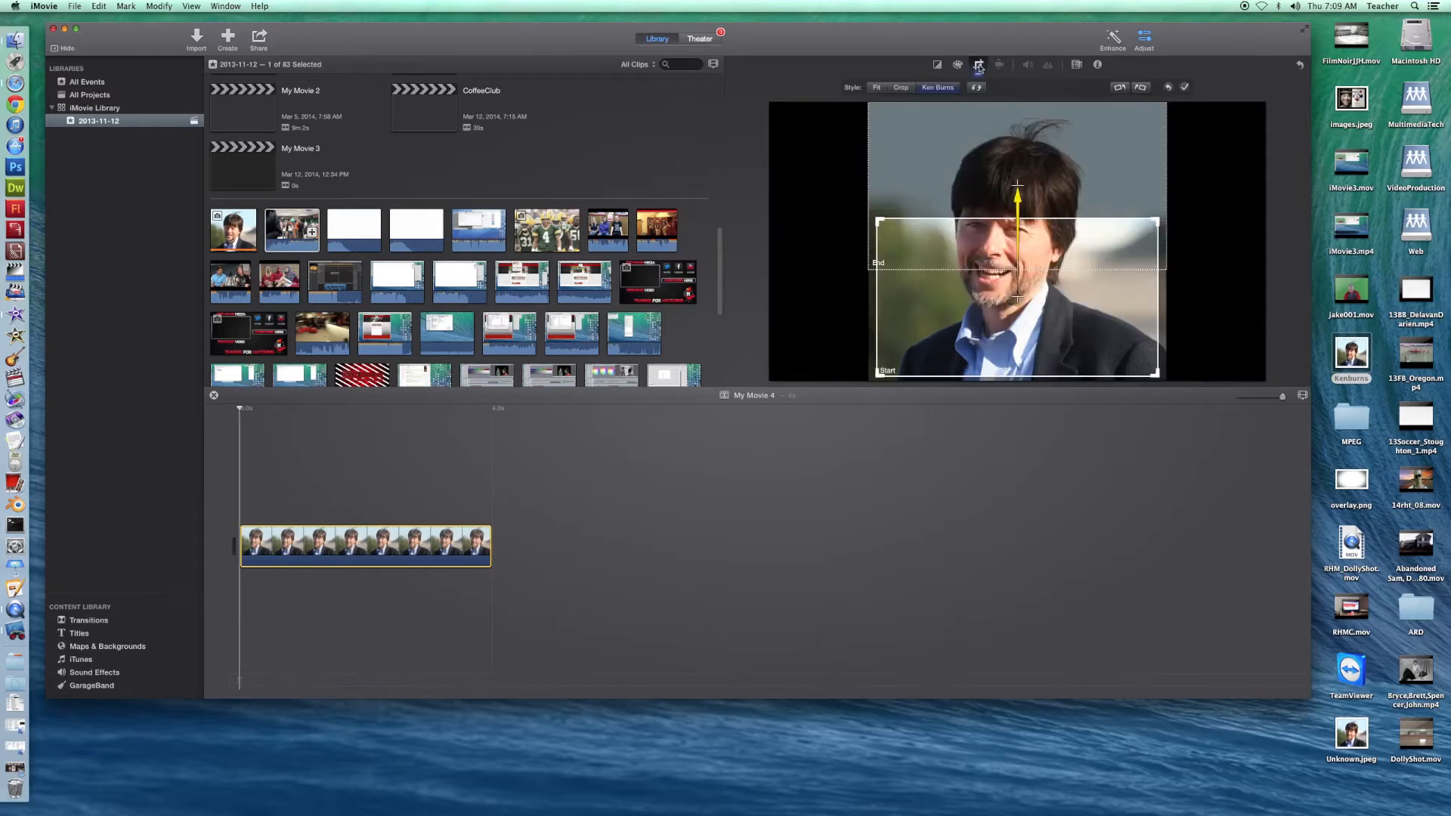
- Try the Fit style on the photo, then the Crop style with its frame moved down over the face
click(876, 88)
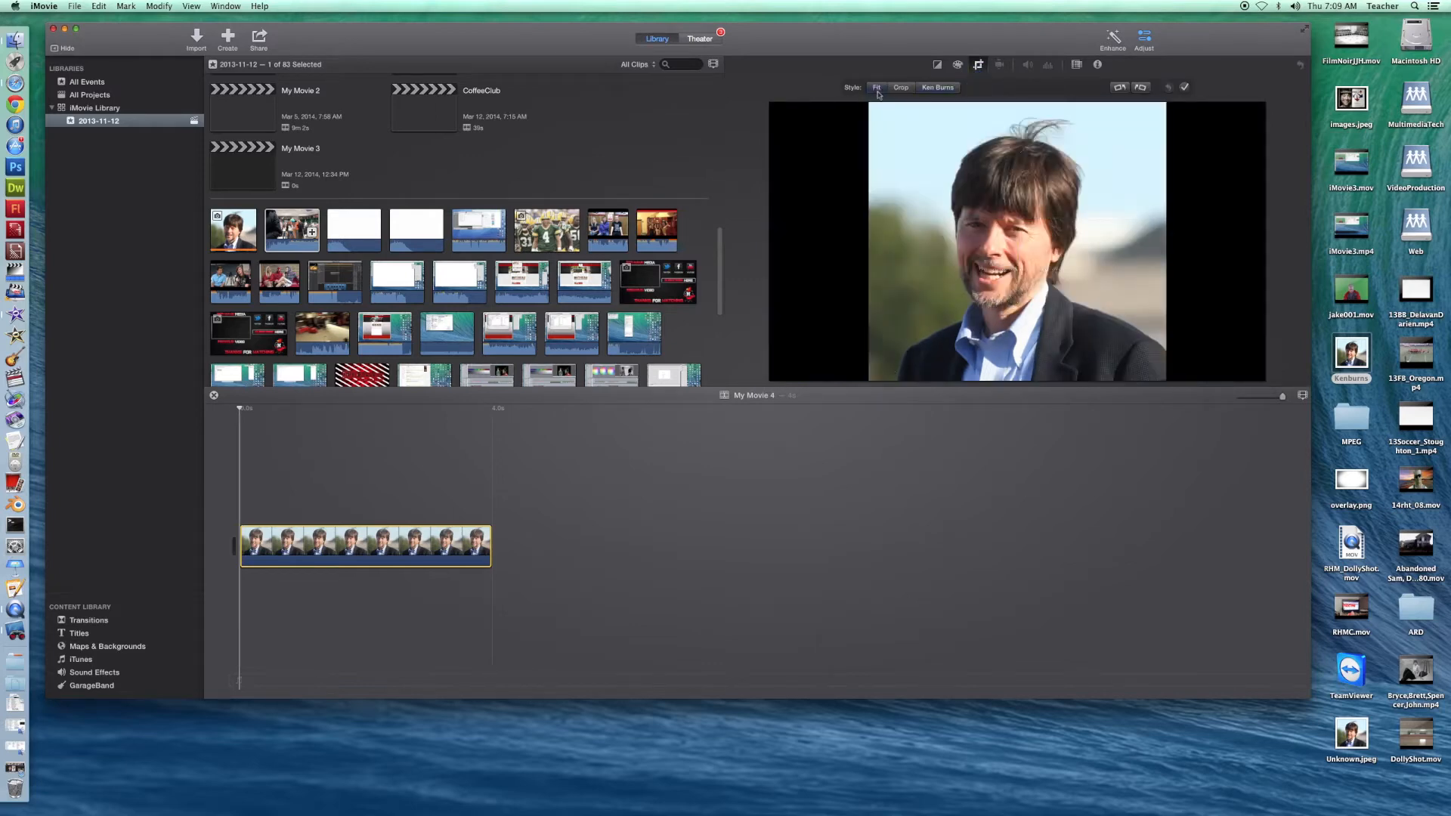
click(899, 88)
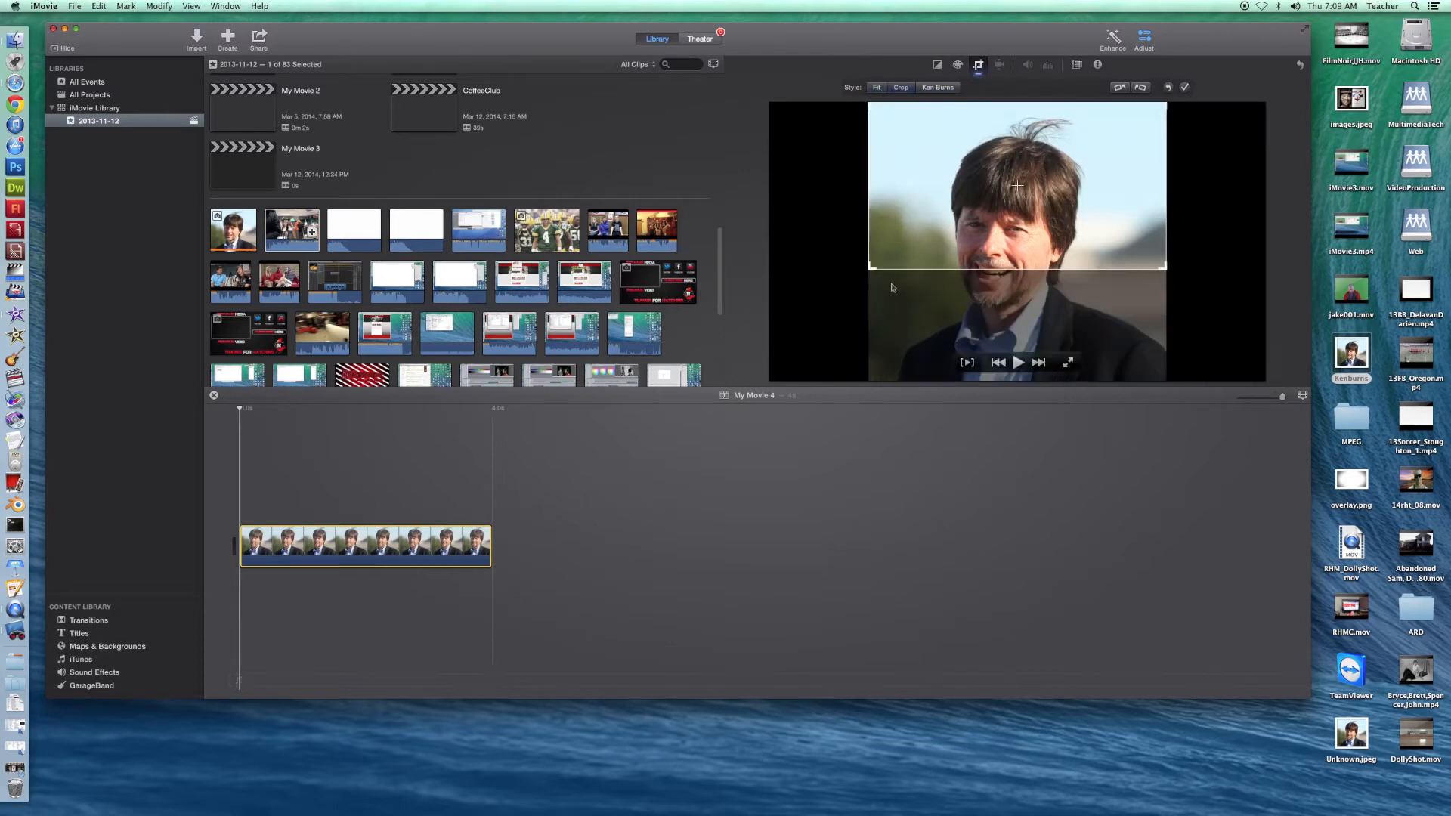
mouse_move(870, 267)
mouse_down()
mouse_move(866, 326)
mouse_move(778, 337)
mouse_move(868, 365)
mouse_move(774, 327)
mouse_move(867, 288)
mouse_up()
drag(983, 208, 986, 267)
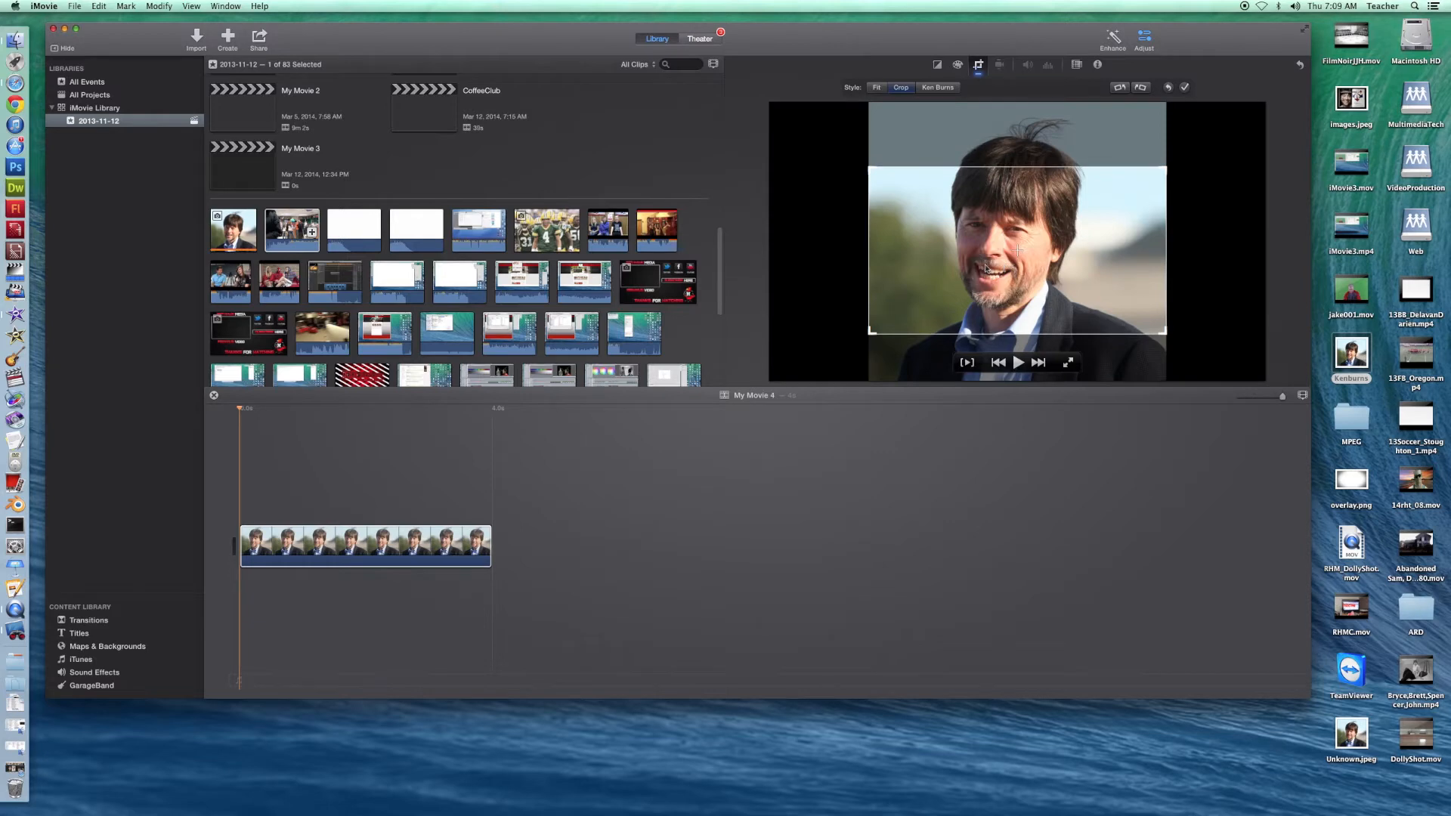
- Switch the photo to the Ken Burns style, move the Start frame up towards the top of the head, and apply it
click(939, 88)
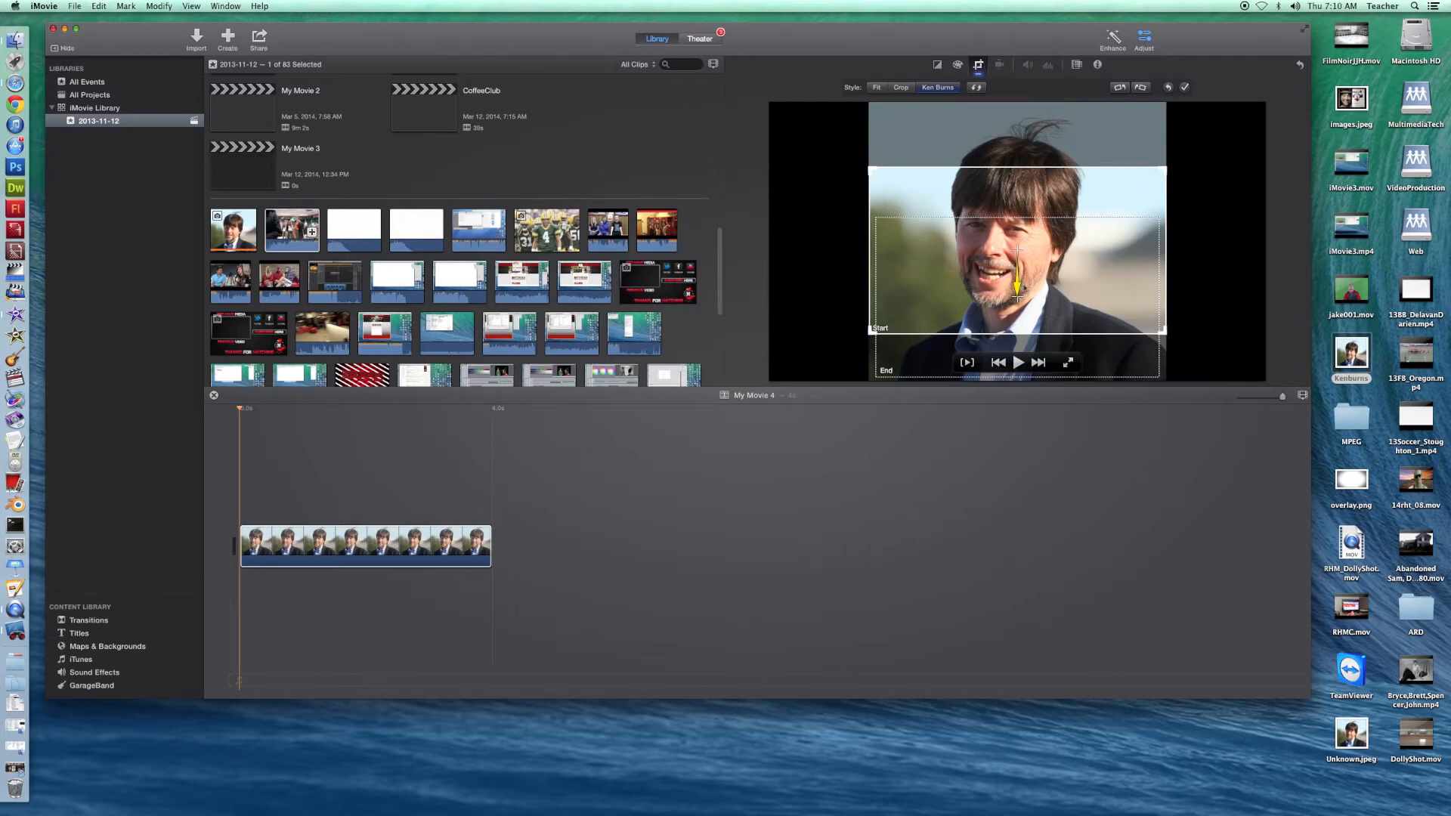
click(932, 182)
drag(931, 182, 933, 134)
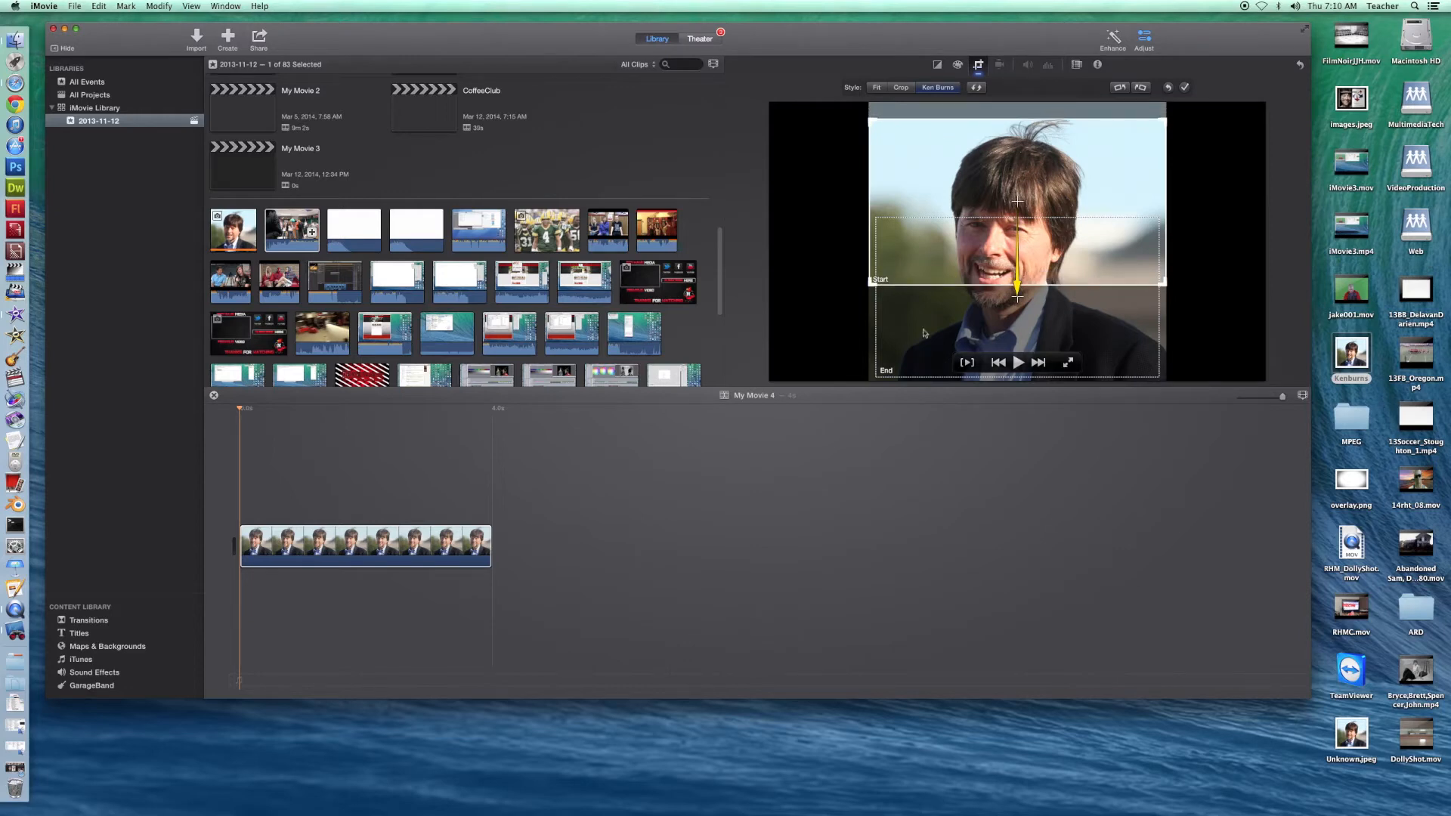
click(1184, 87)
- Reopen the photo clip's Ken Burns framing and shrink the Start frame tightly around the face
click(246, 555)
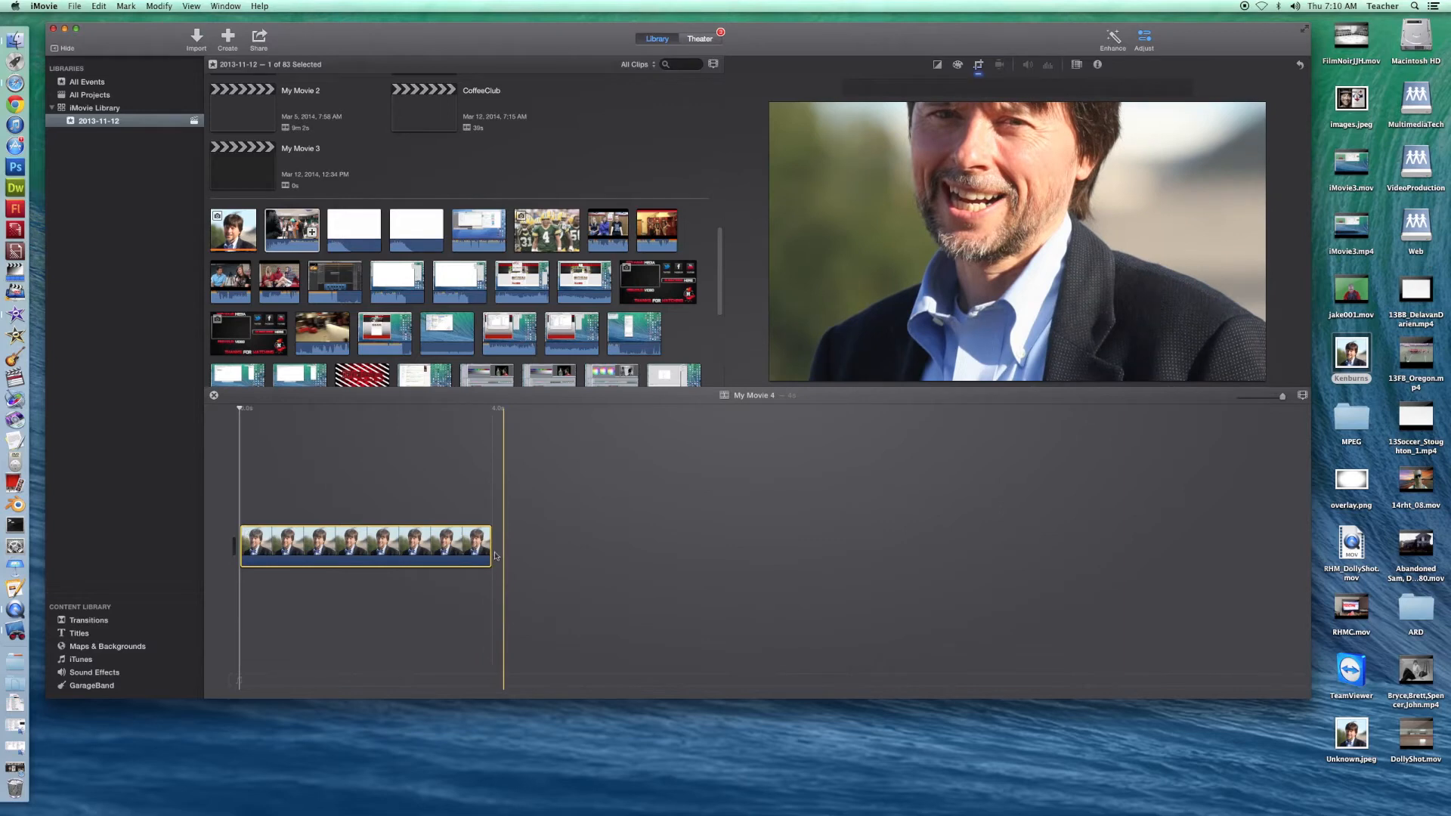
click(978, 64)
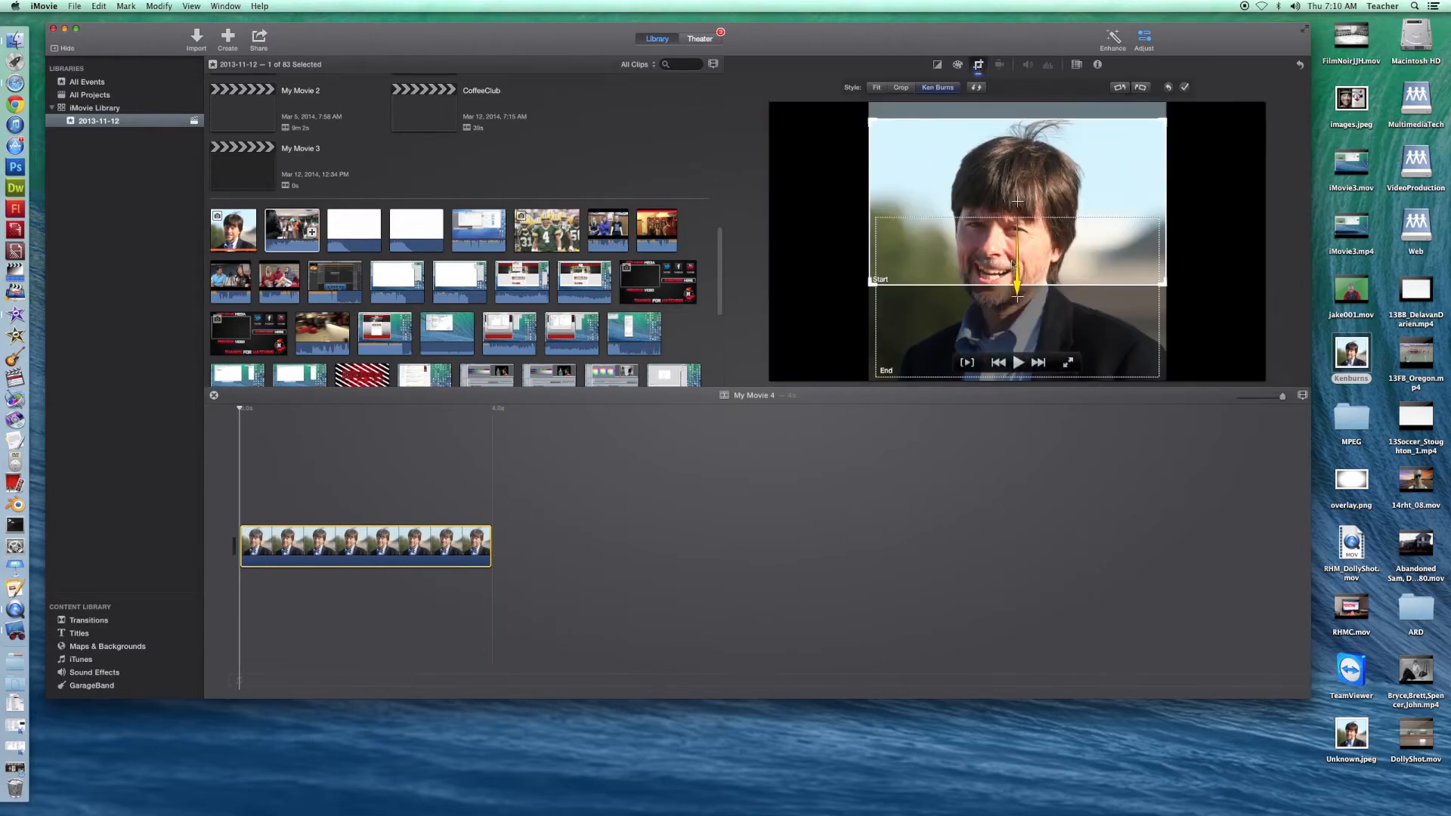
drag(872, 121, 1014, 234)
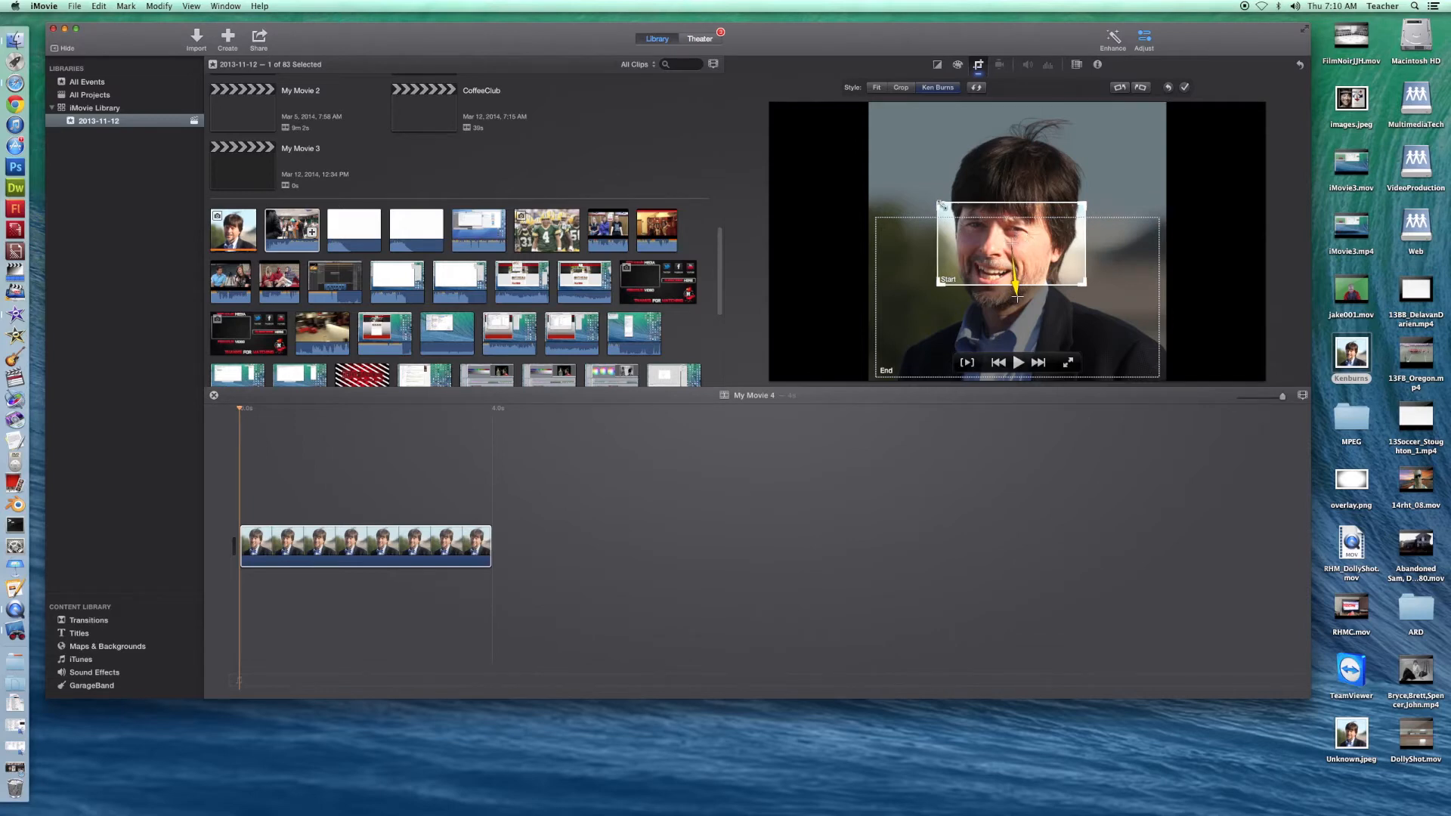
drag(939, 204, 981, 244)
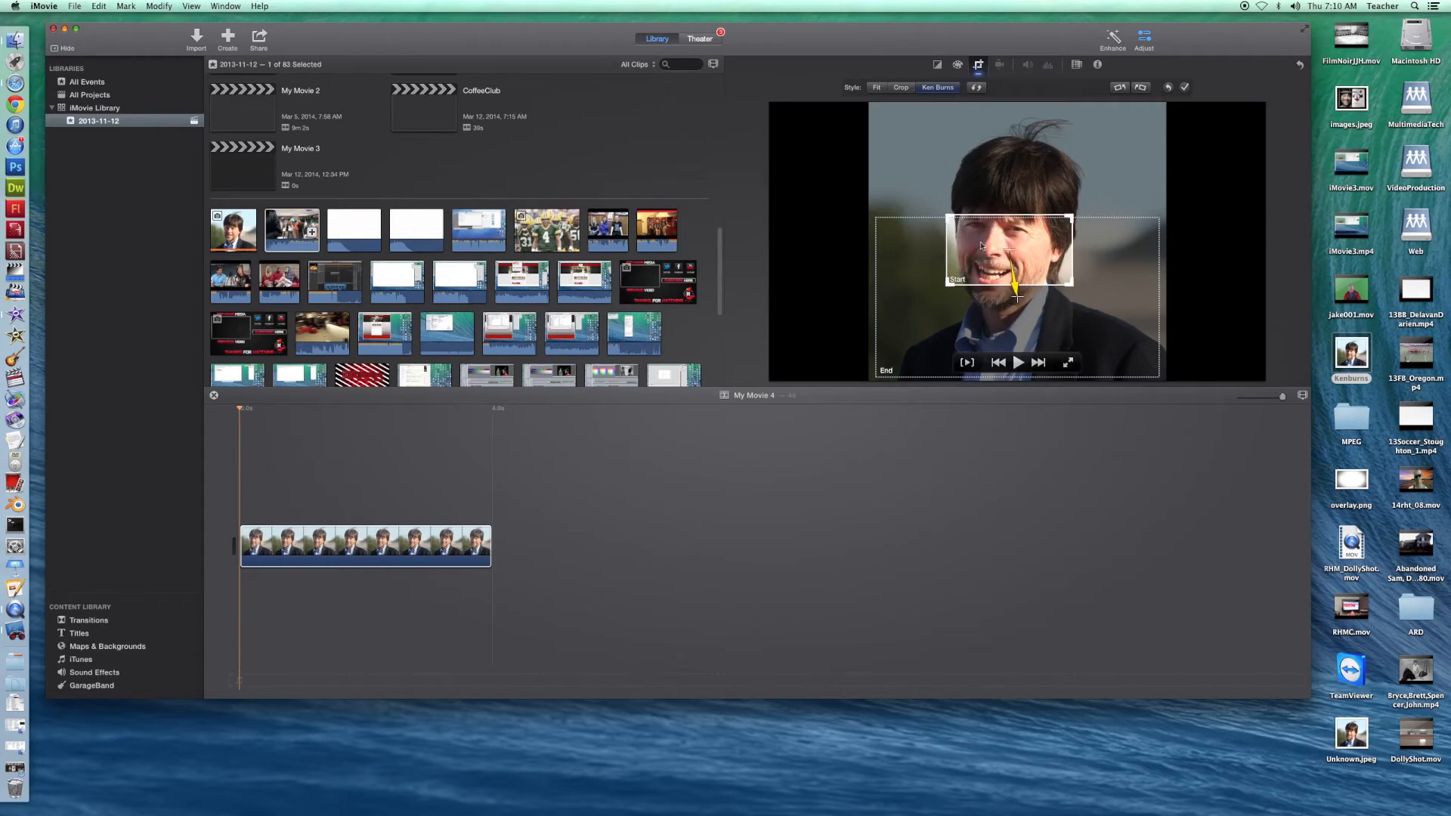
drag(944, 291, 971, 252)
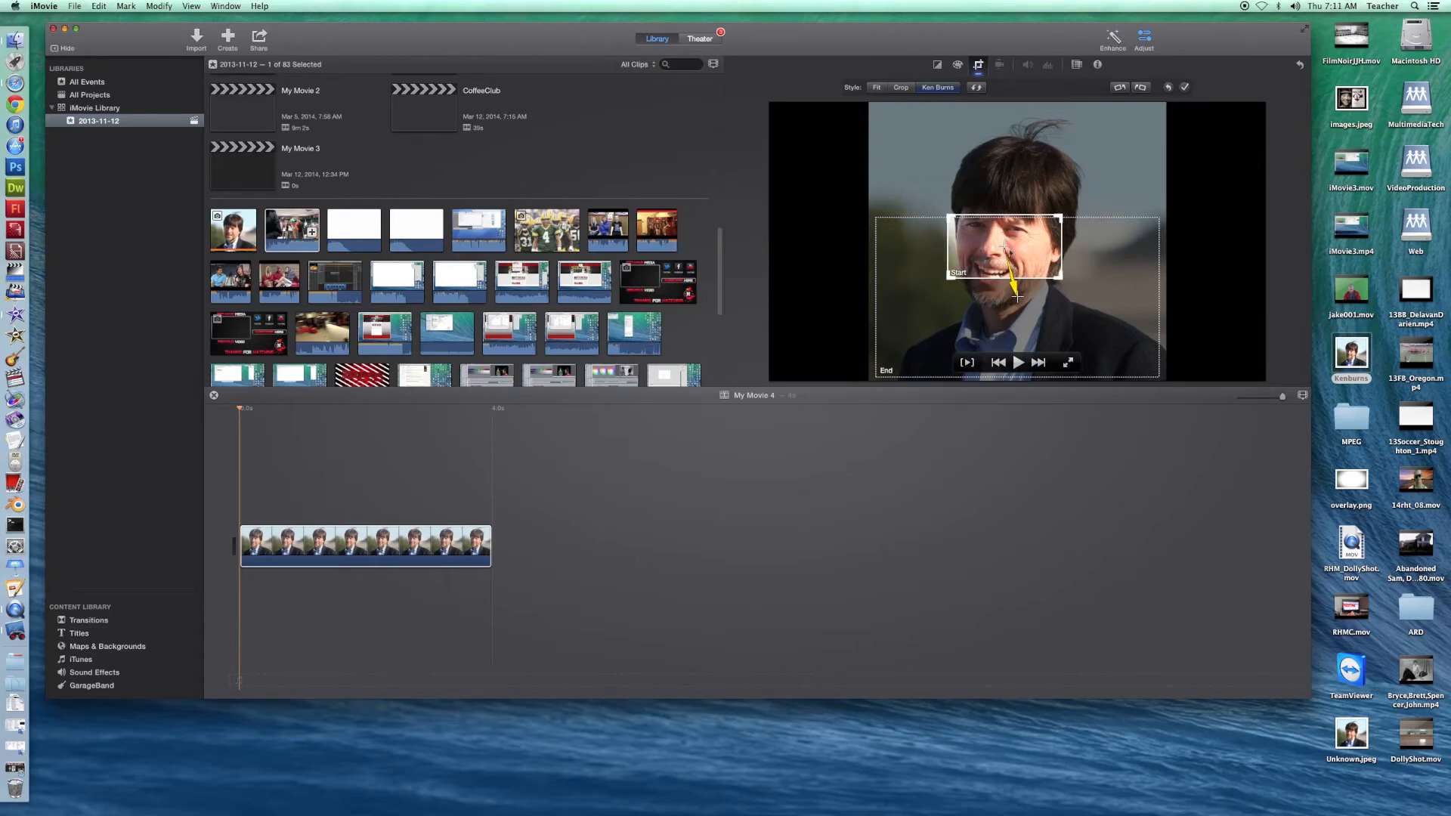
- Move the End frame up around the head, widen it to the photo's full width, and apply the framing
click(879, 352)
drag(879, 351, 884, 296)
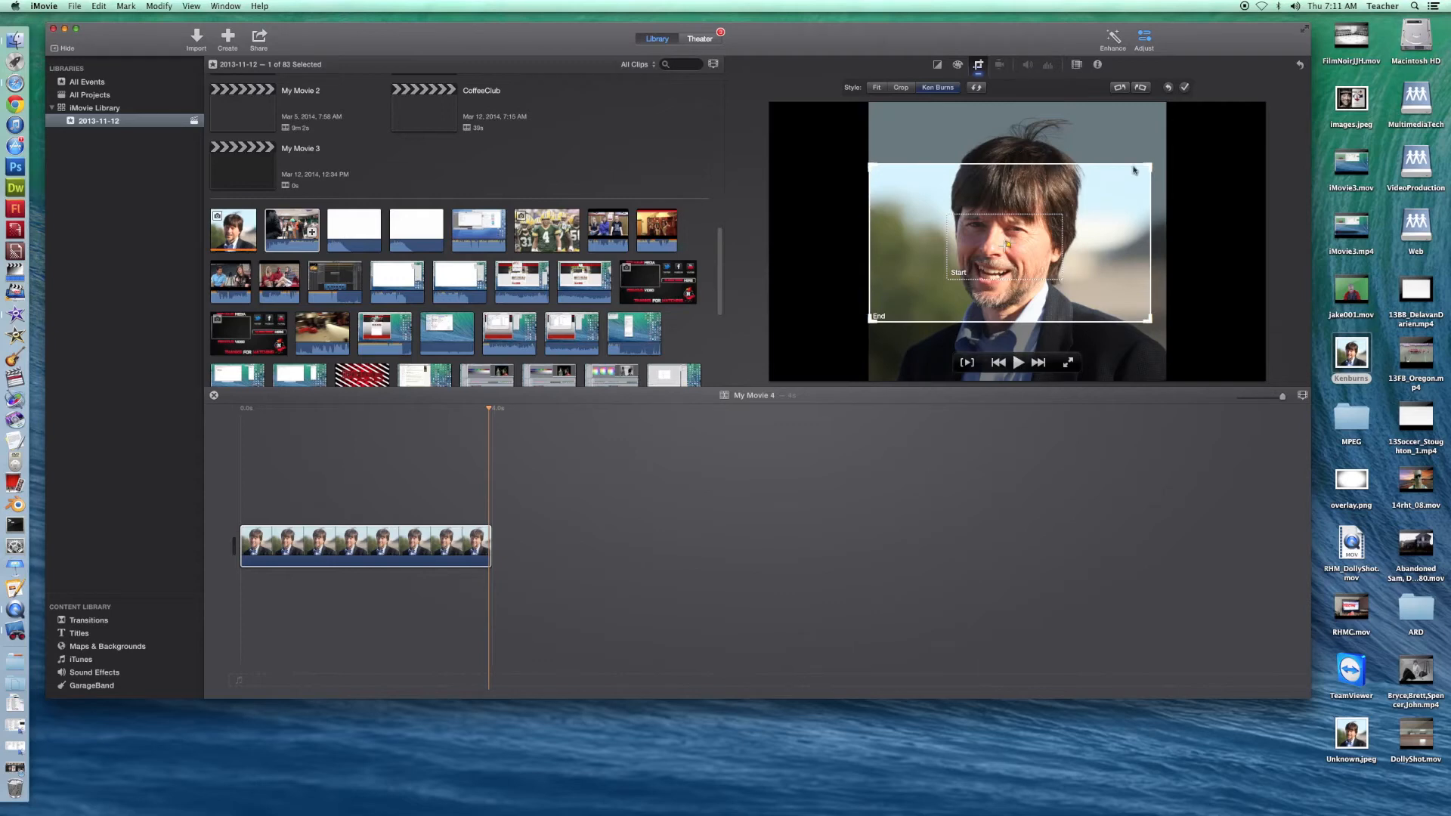
drag(1150, 161, 1164, 153)
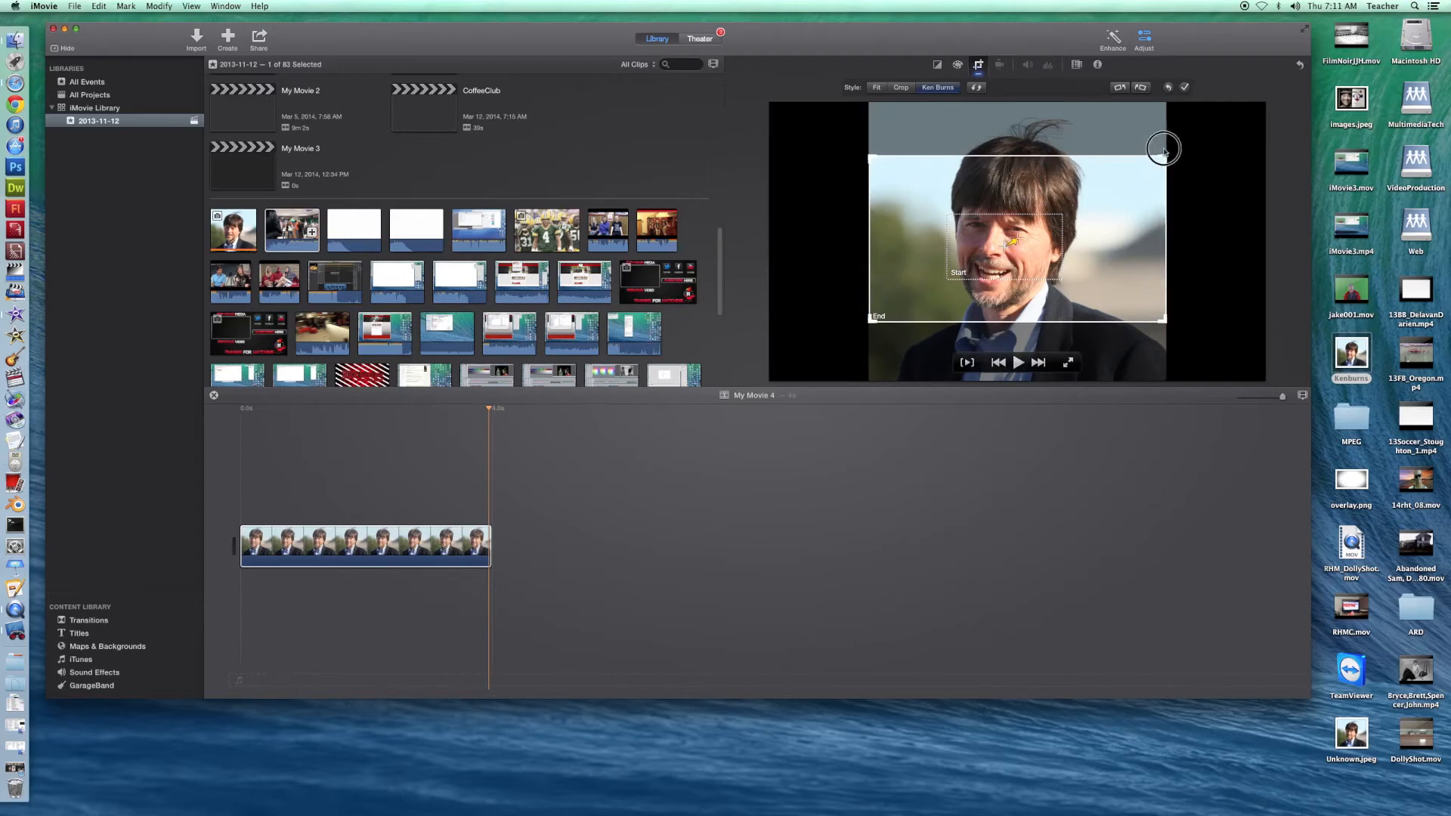
drag(1142, 224, 1141, 209)
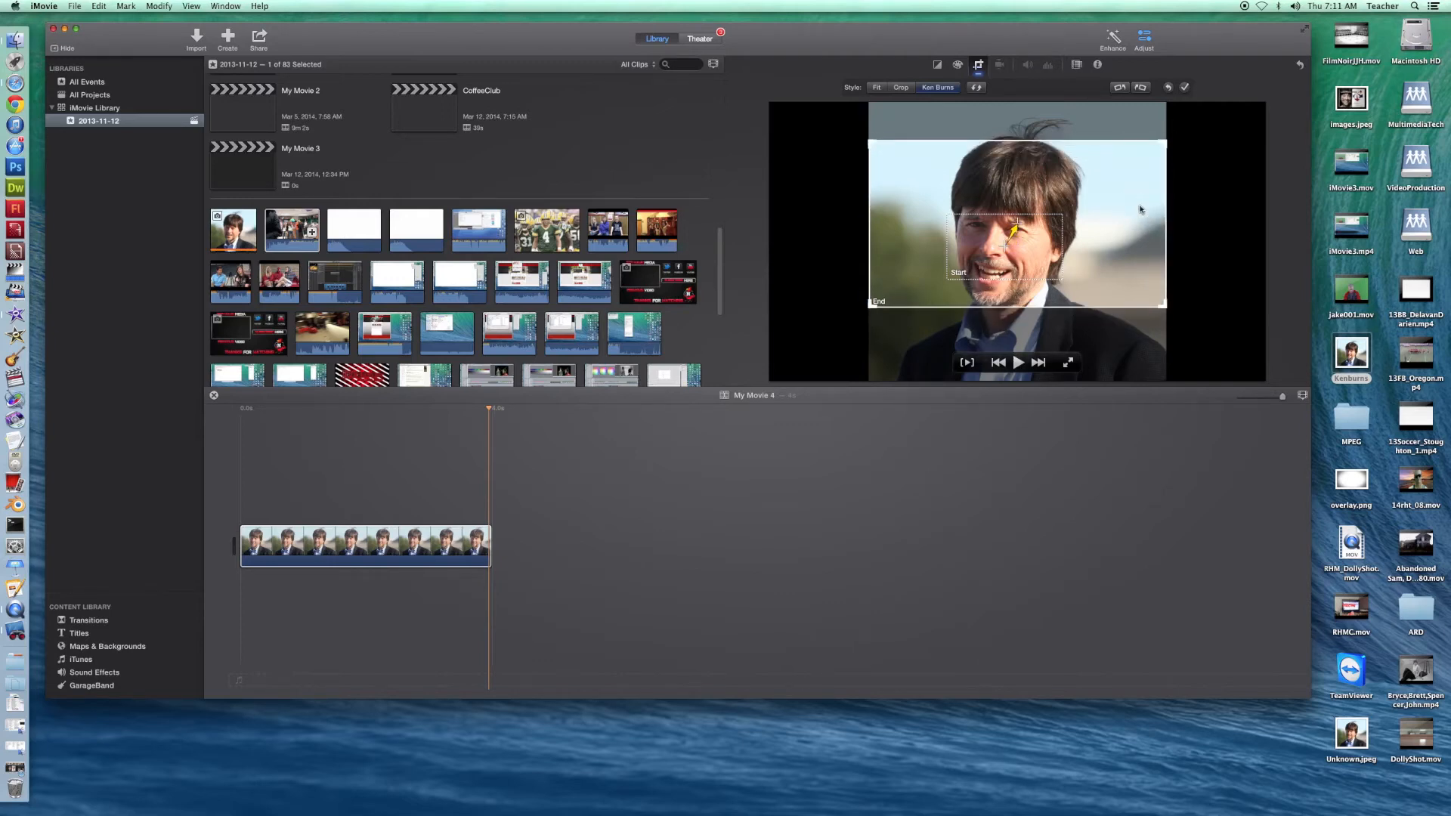
click(1185, 87)
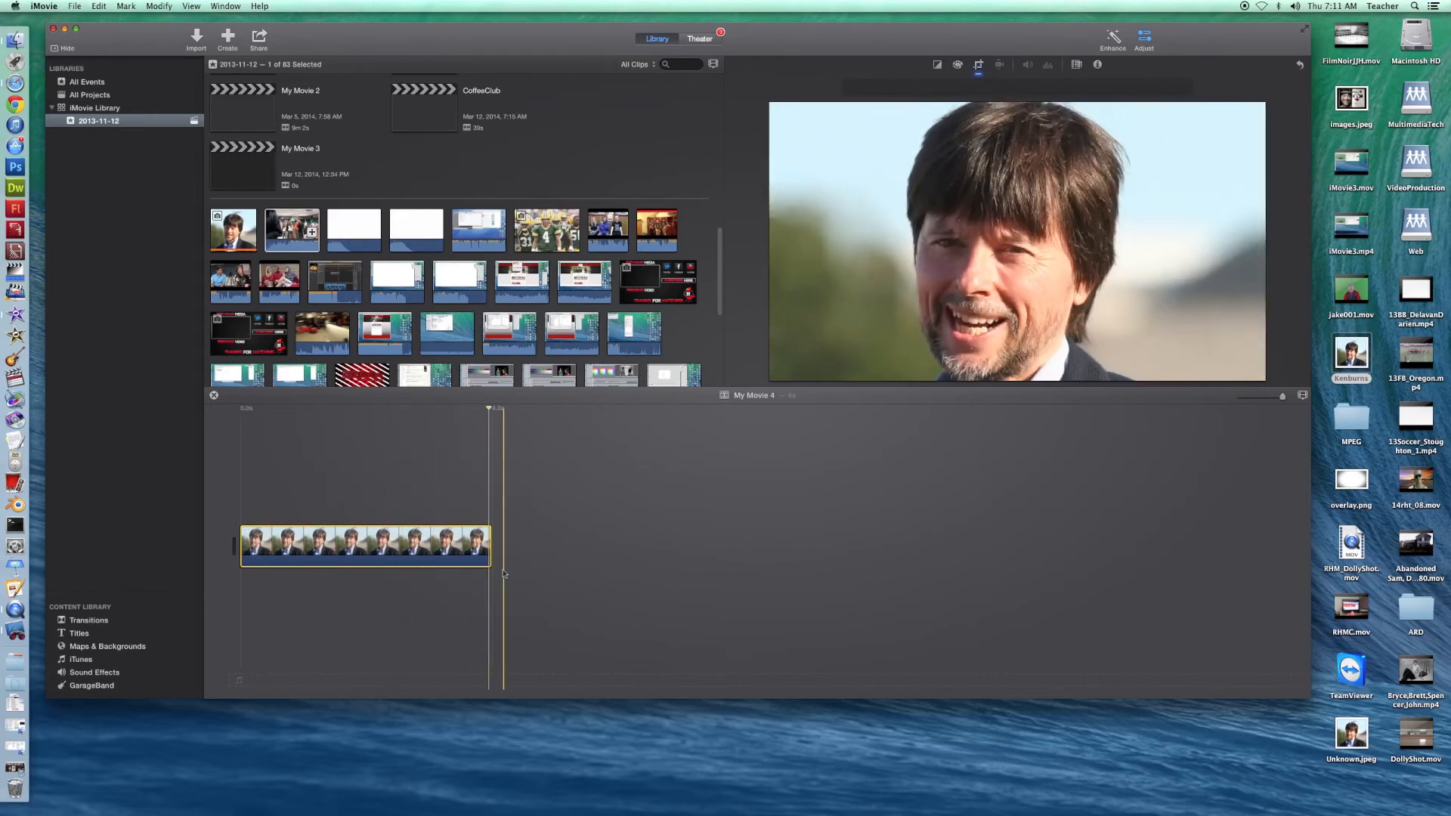
- Reopen the Ken Burns framing, enlarge the Start frame to about the photo's full width, and place it over the lower part
click(978, 66)
drag(1059, 217, 1219, 127)
click(995, 173)
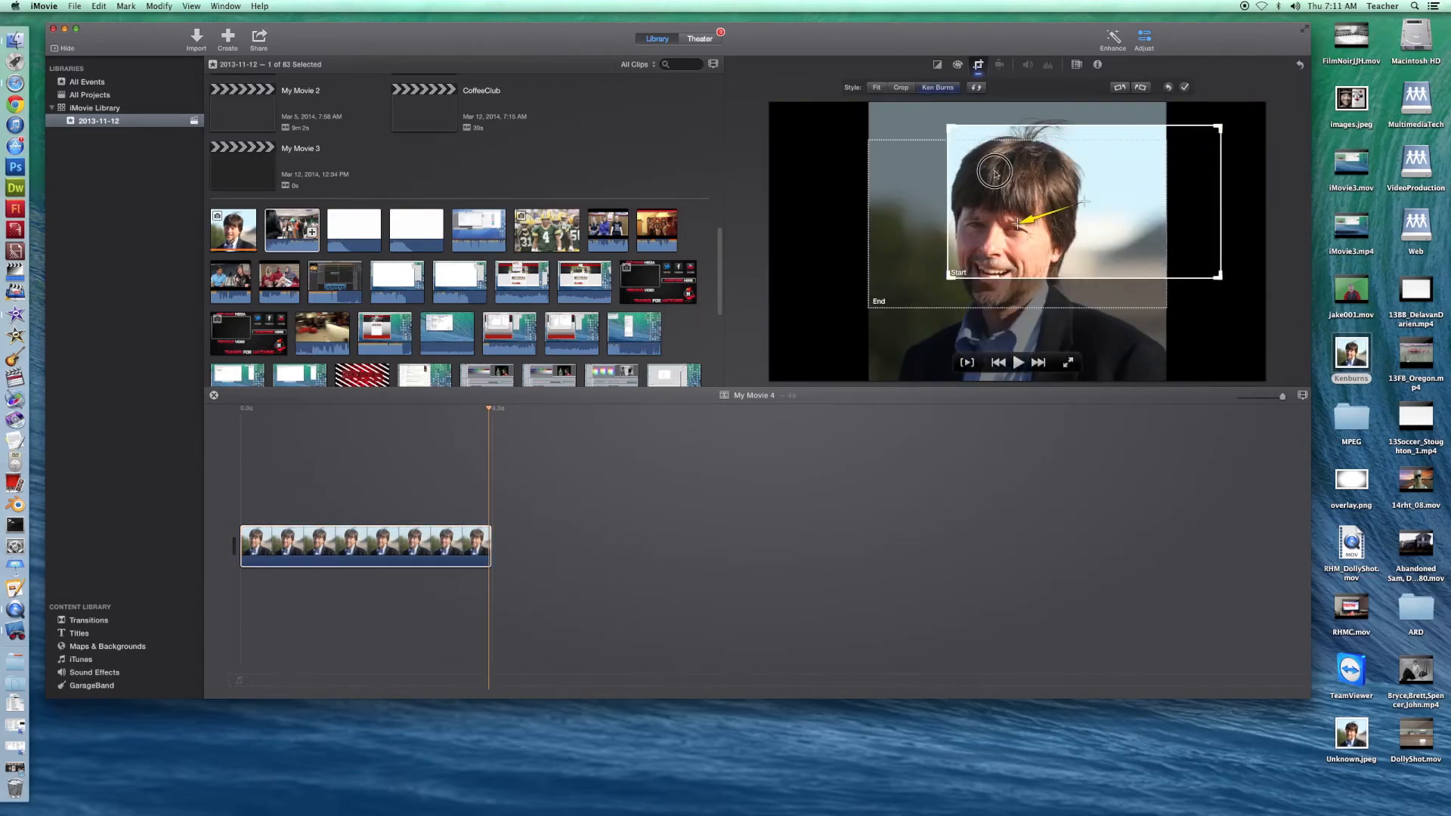
drag(994, 173, 936, 194)
drag(1143, 157, 1161, 139)
drag(1135, 177, 1132, 247)
- Shrink the End frame tightly around the eyes for a zoom in
click(1124, 157)
drag(1156, 141, 1006, 229)
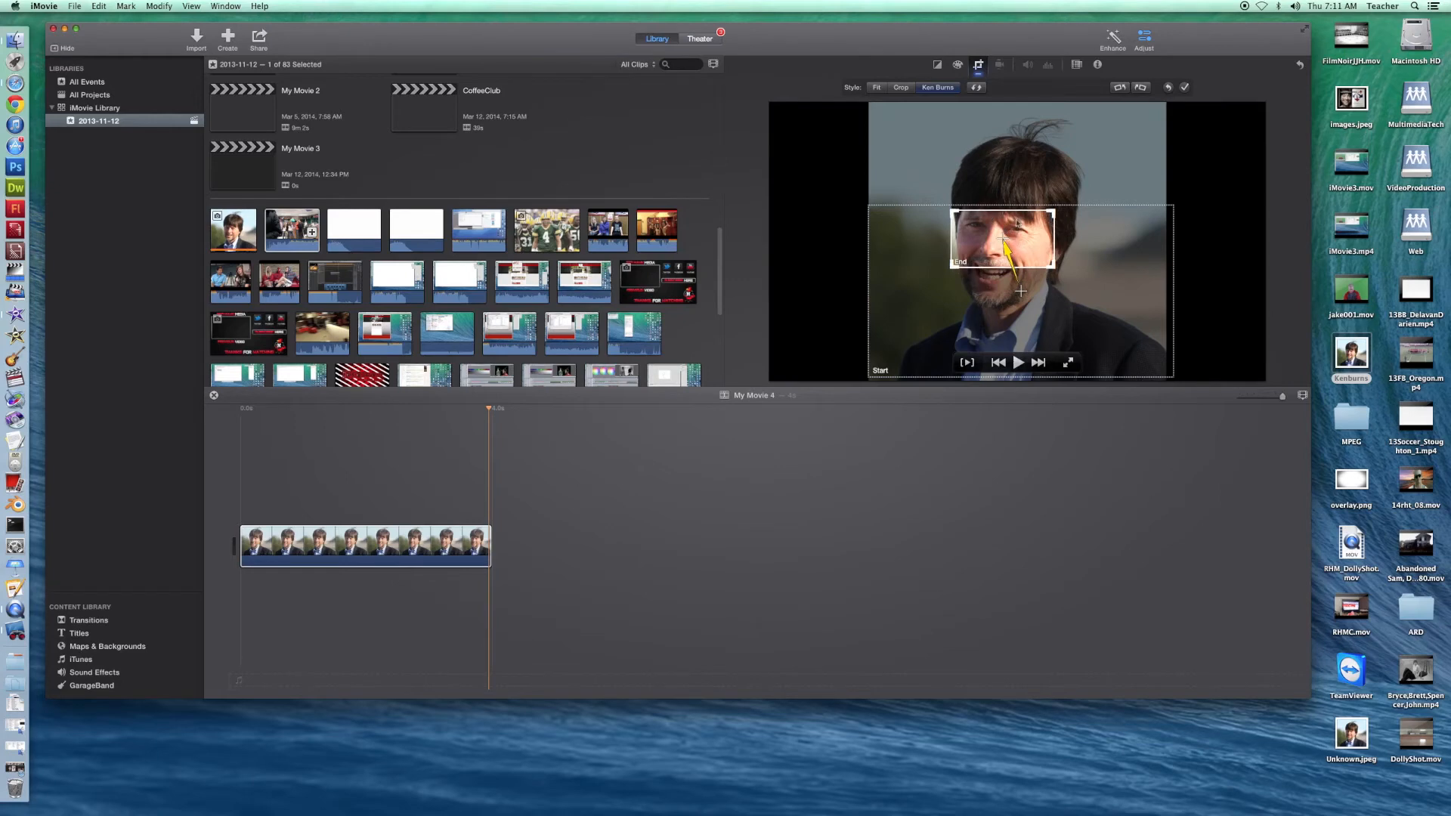
drag(951, 269, 970, 234)
- Move the Start frame up around the head, fit it to the photo's full width, and apply the framing
drag(916, 306, 914, 245)
drag(1170, 149, 1164, 151)
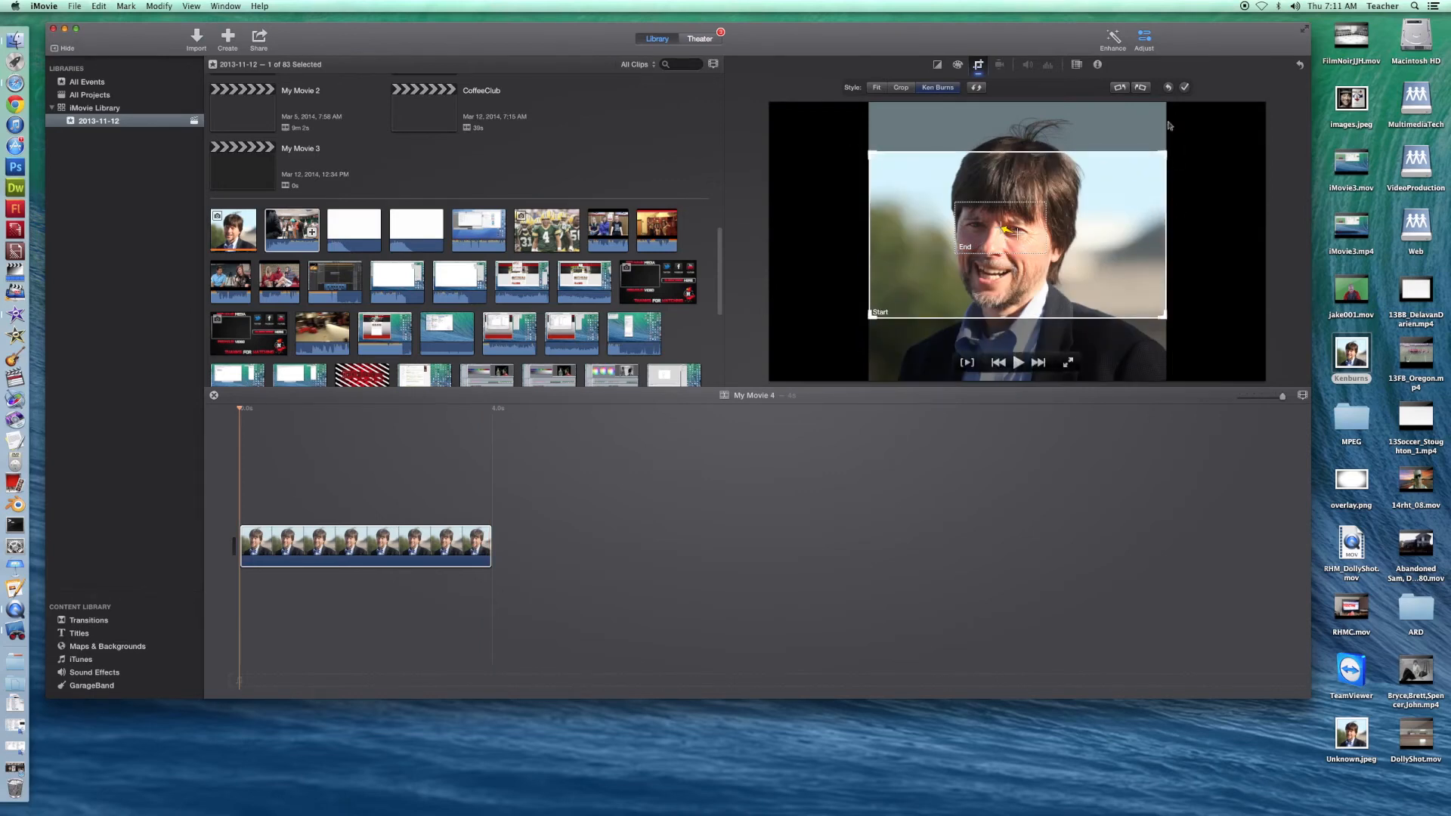
click(1187, 87)
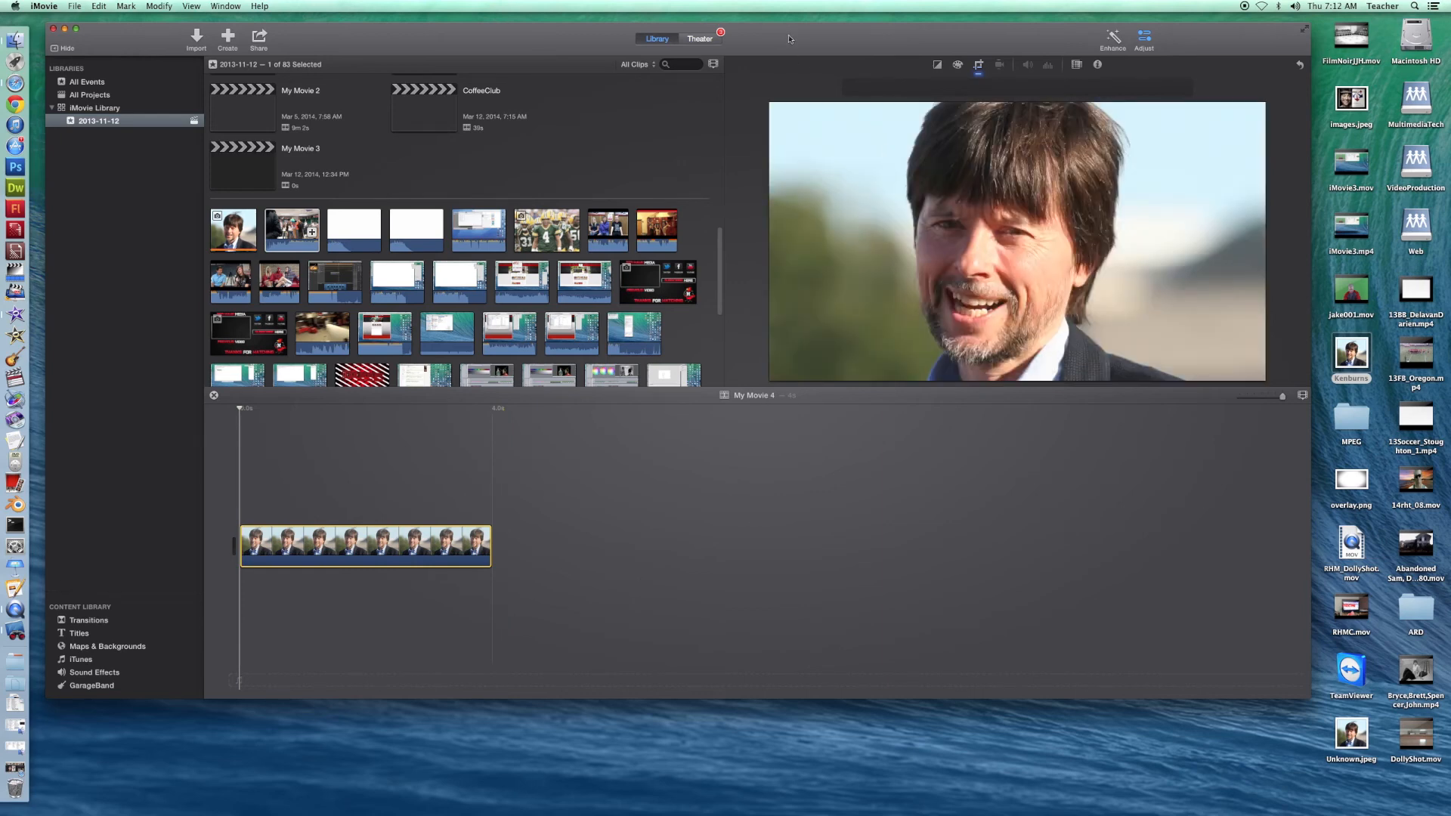
- Switch to Safari and open the full-size image of the "The Ken Burns Effect" magazine spread from the image search
drag(788, 39, 792, 40)
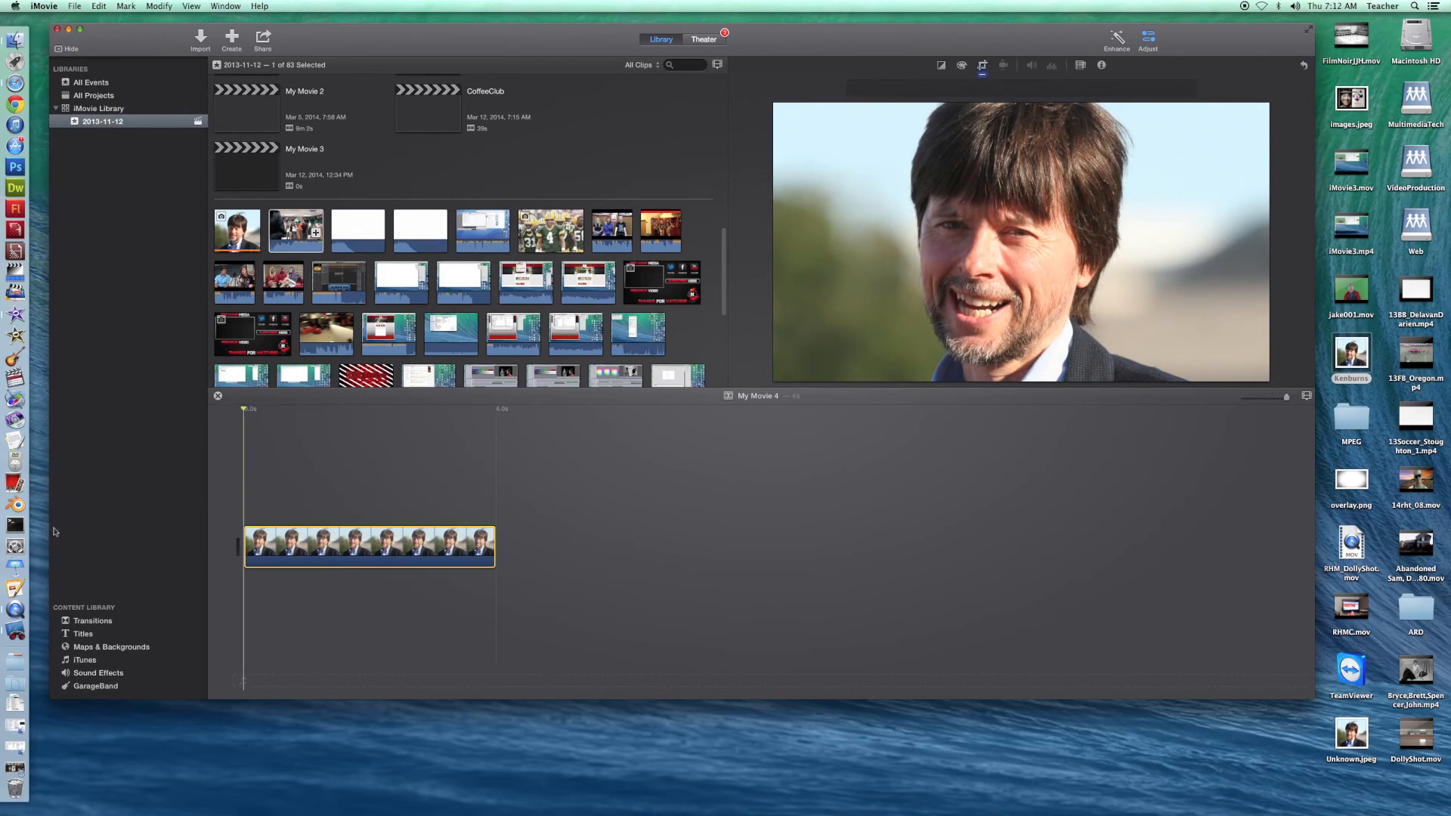
click(15, 83)
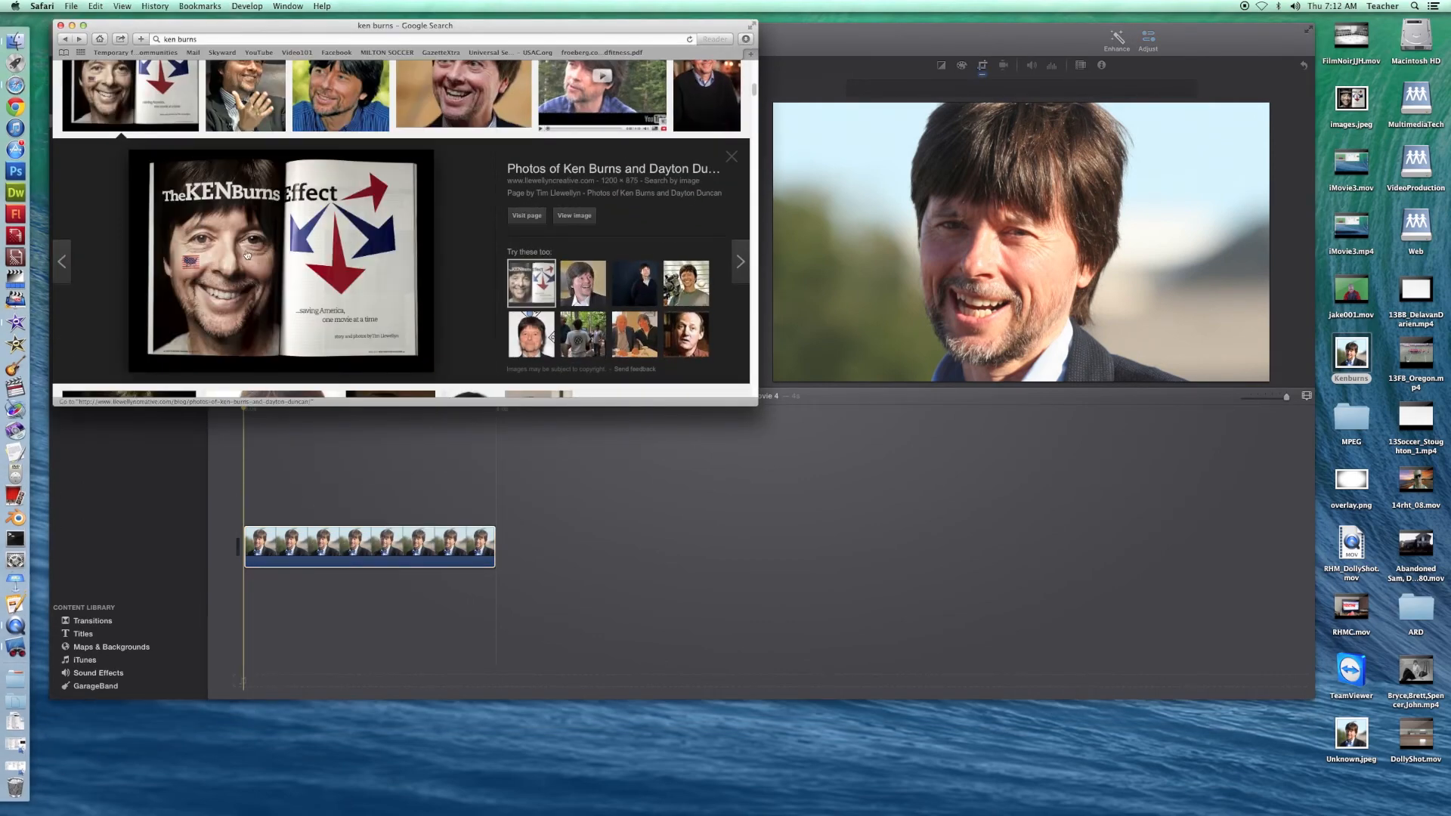
drag(247, 255, 391, 342)
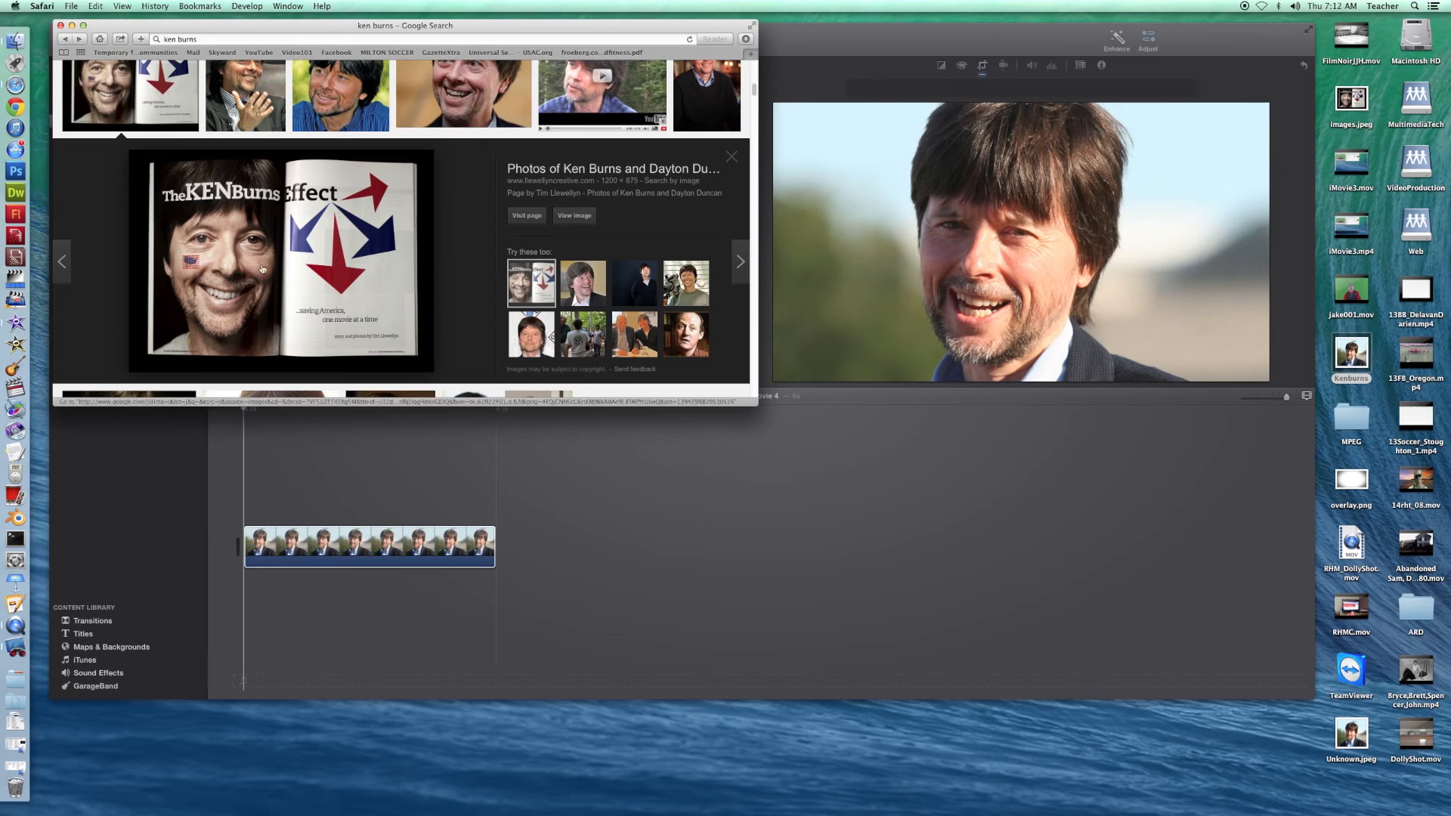
click(576, 216)
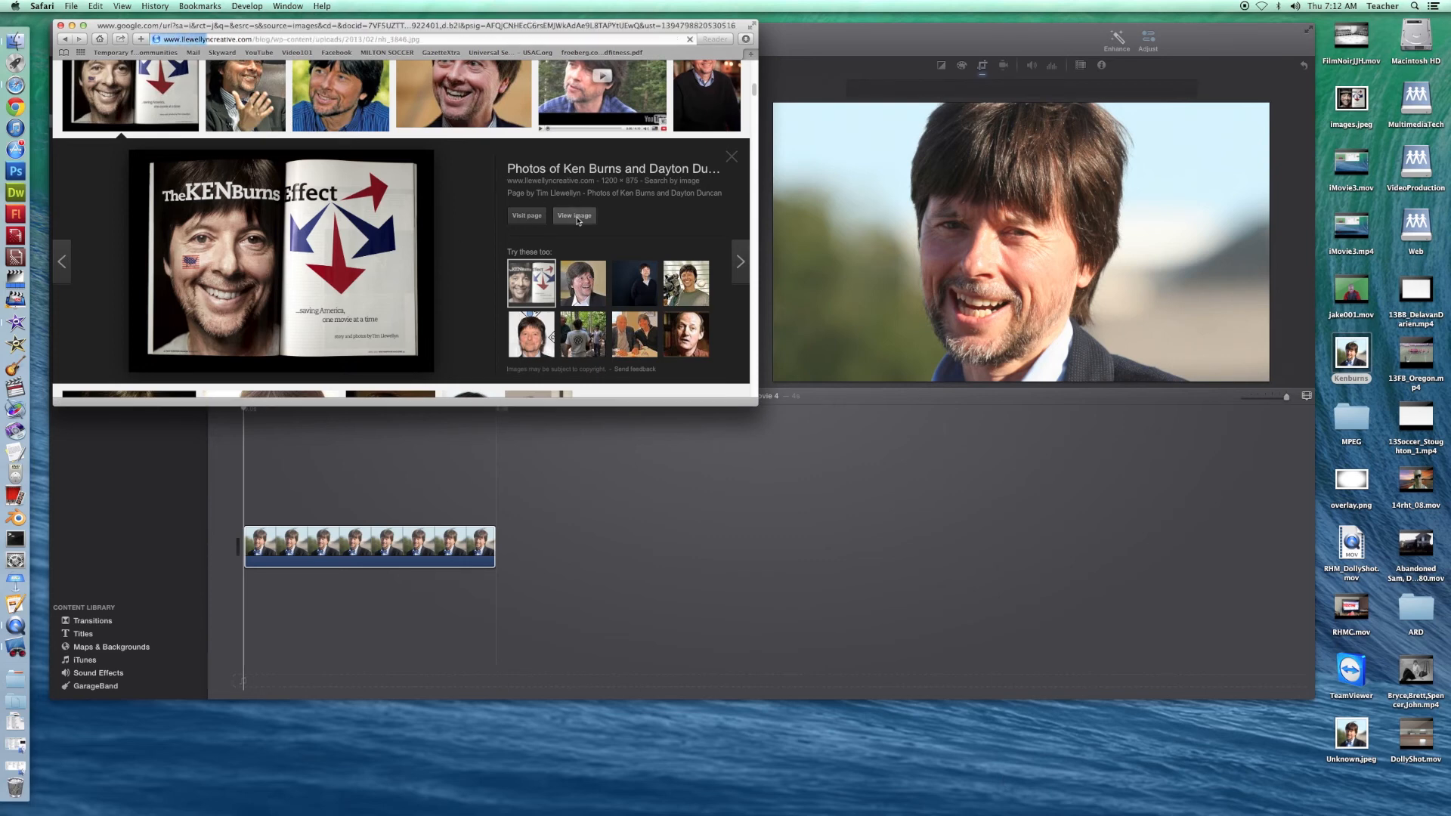
- Save the full-size magazine spread image to the Desktop as "effect" and close the browser window to get back to the iMovie project
click(247, 263)
right_click(258, 256)
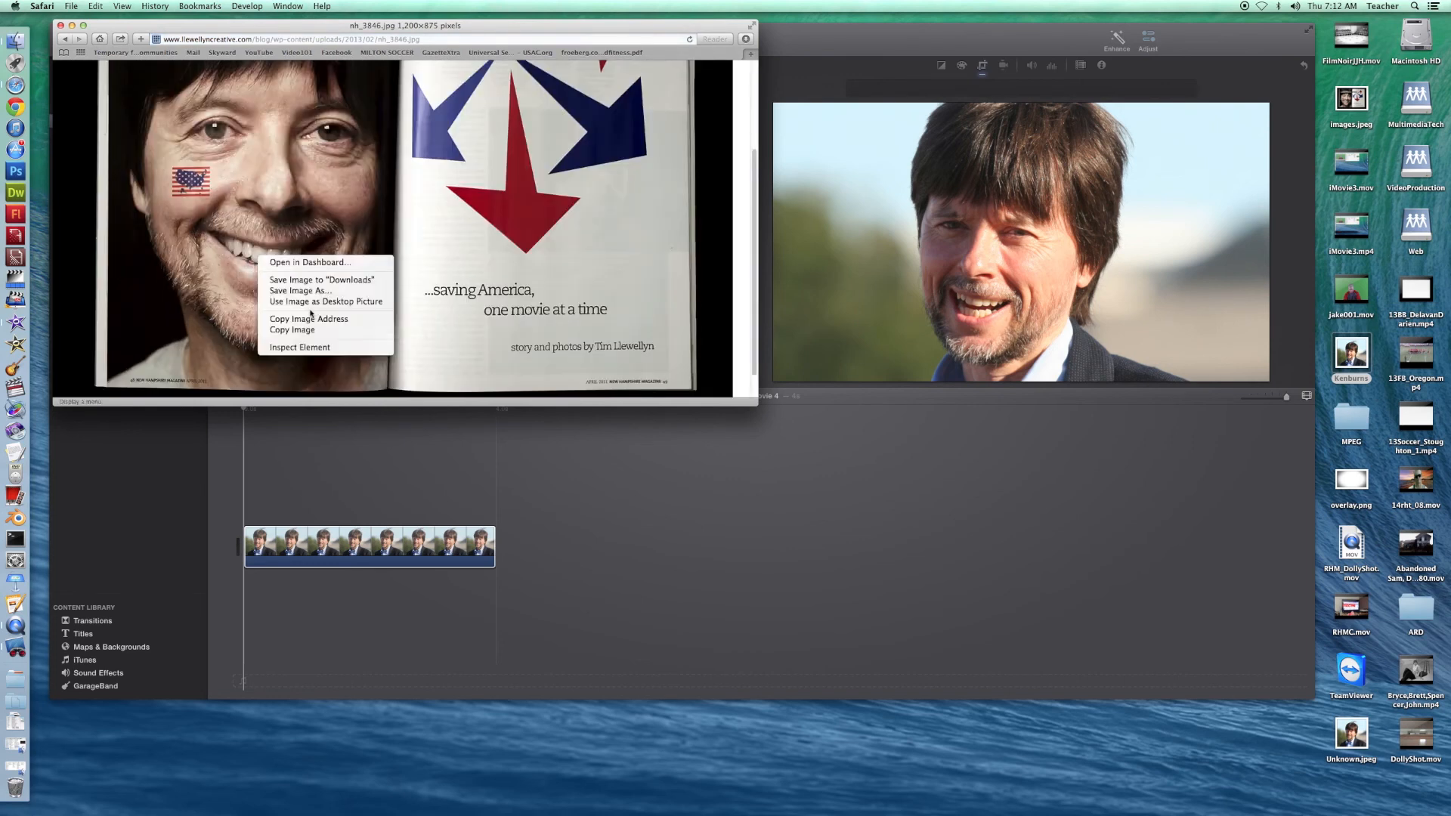
click(306, 292)
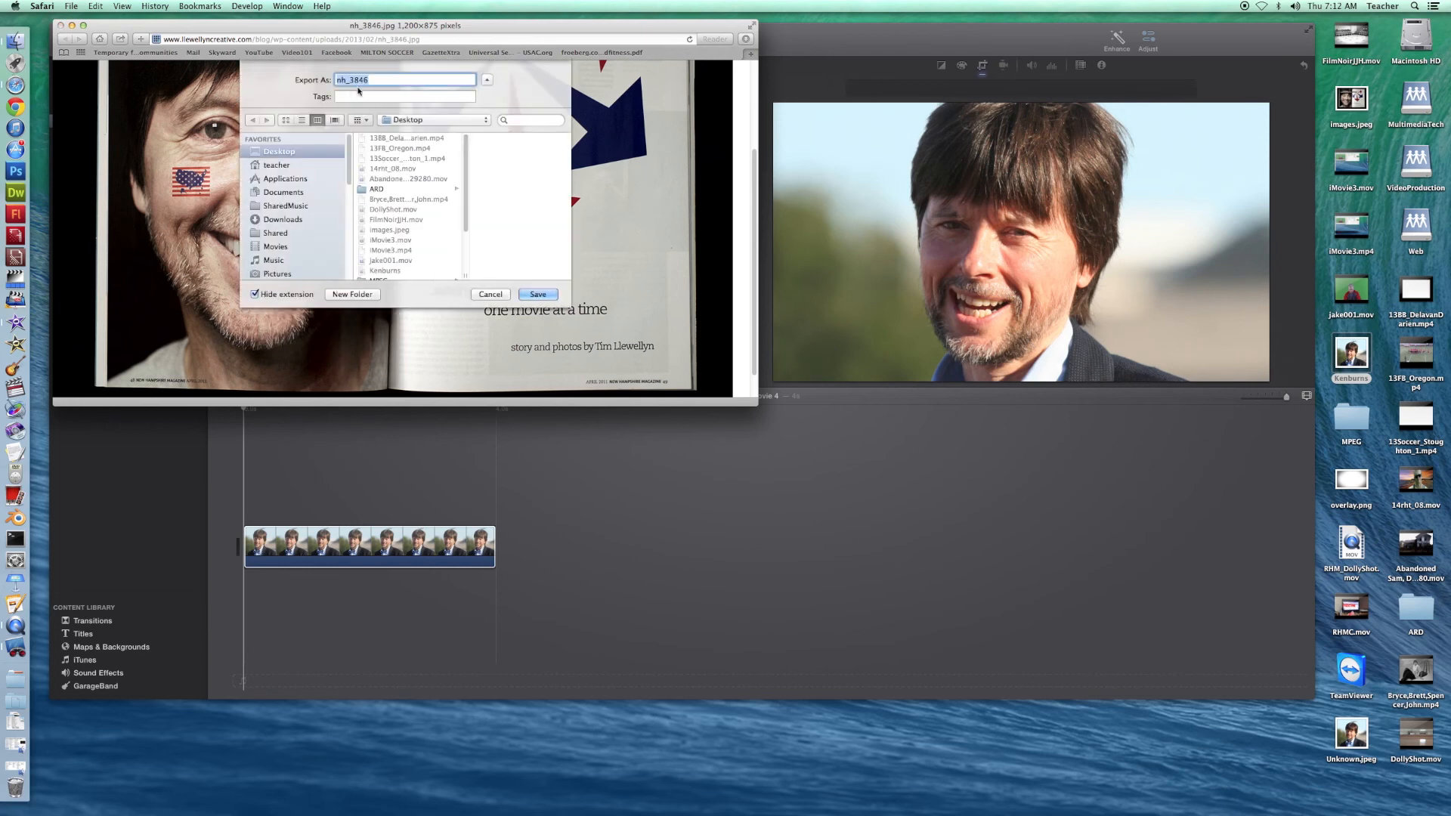
text(effect)
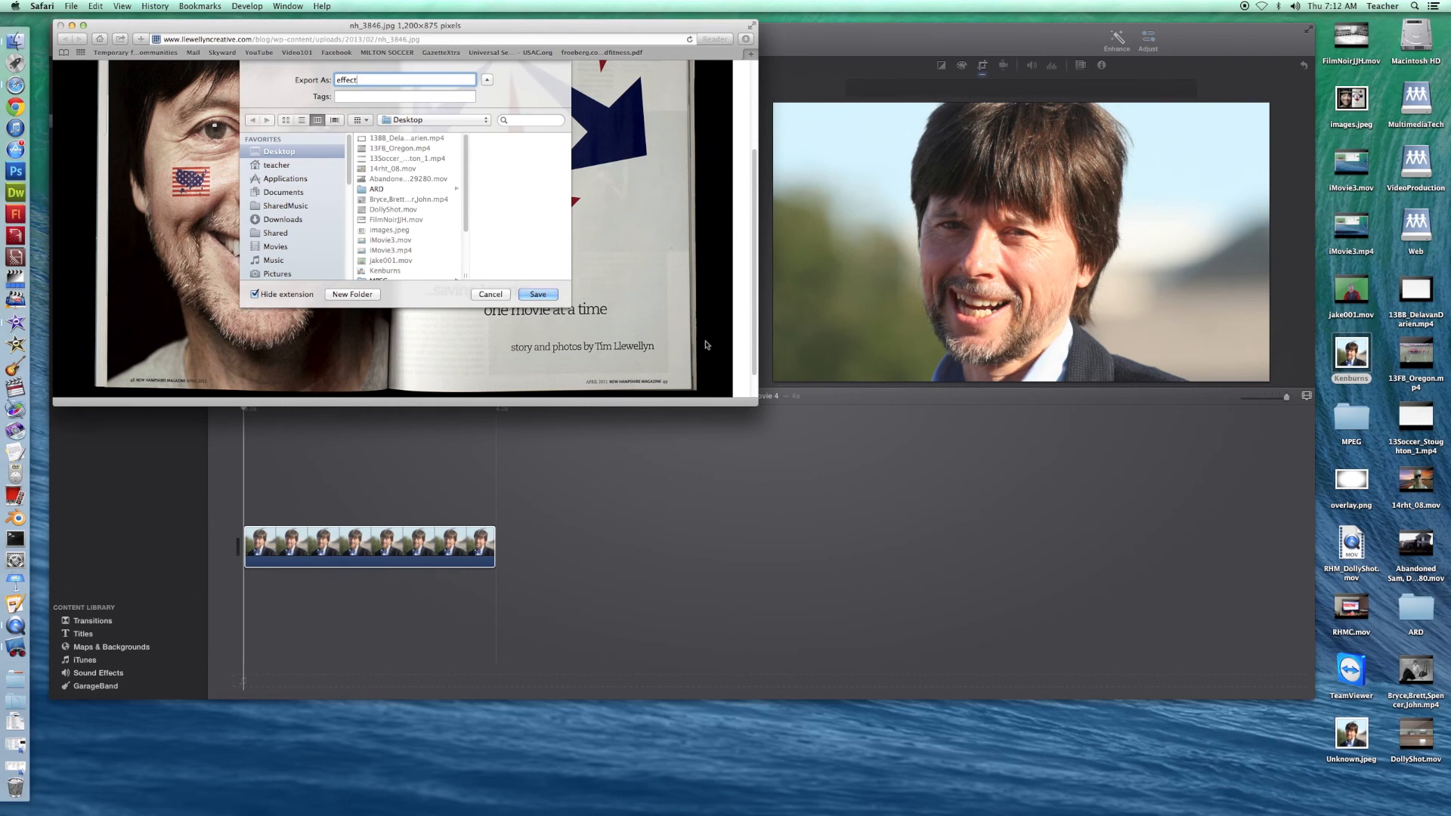
click(542, 294)
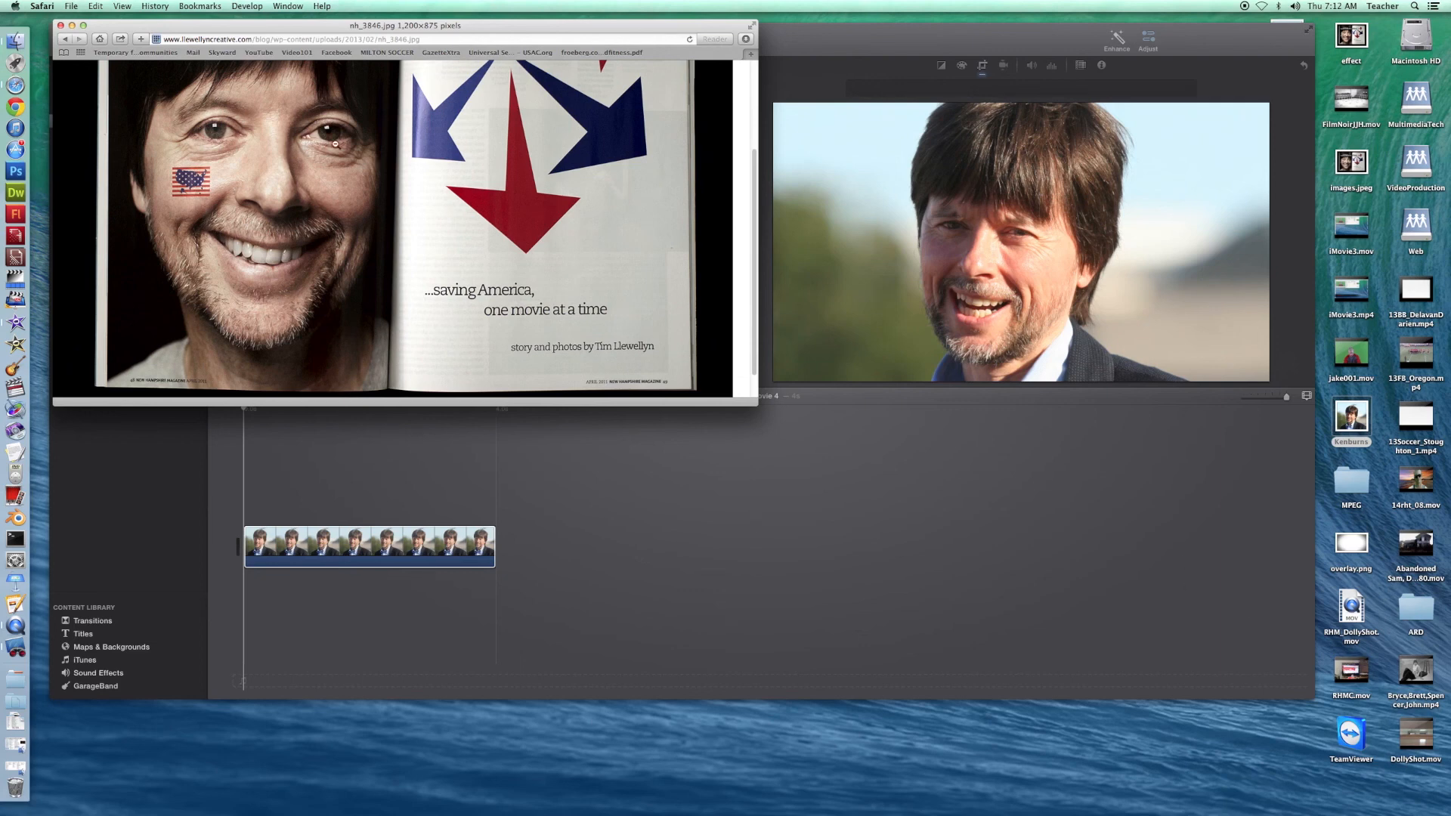
drag(276, 27, 437, 167)
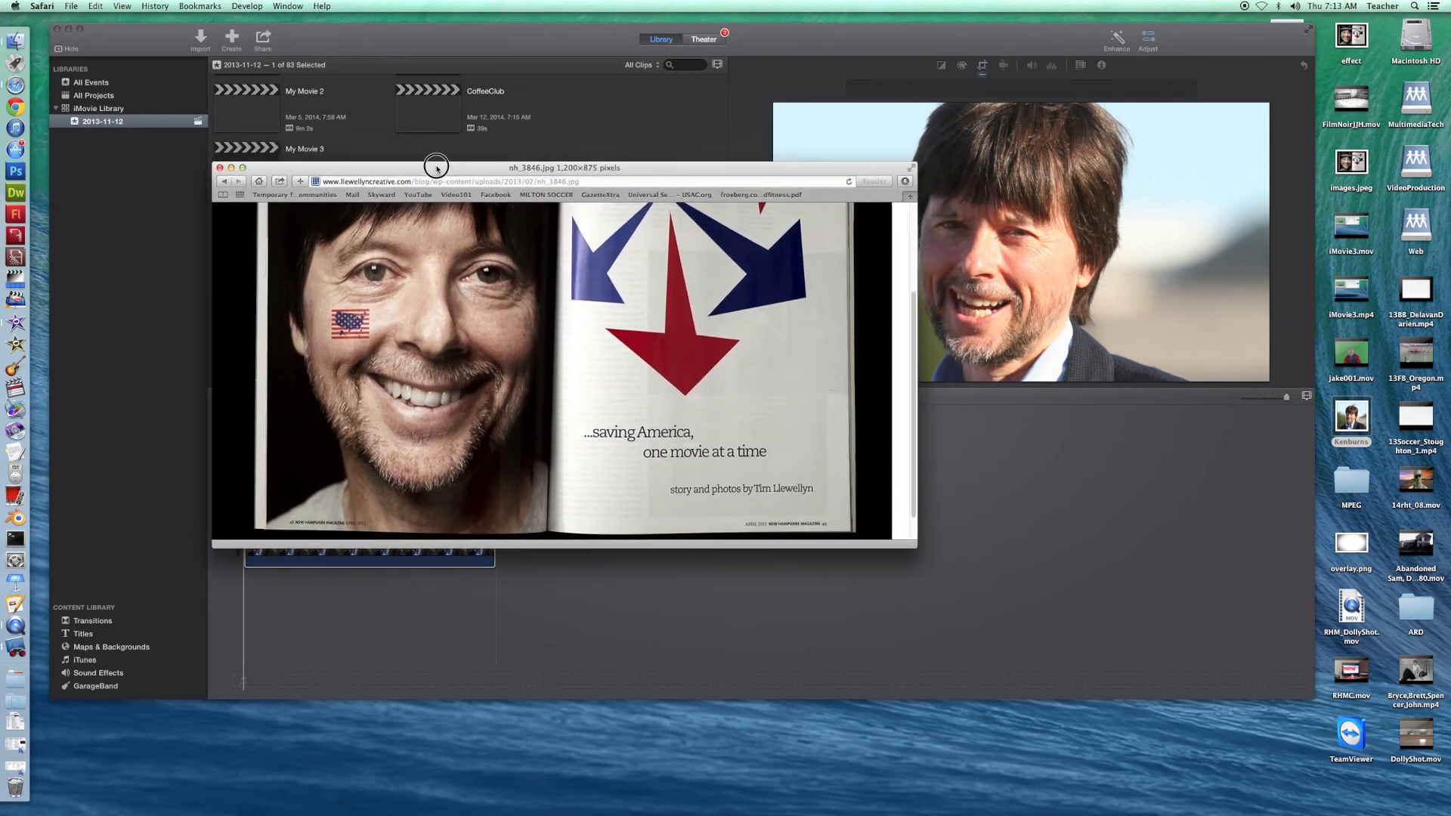
click(220, 168)
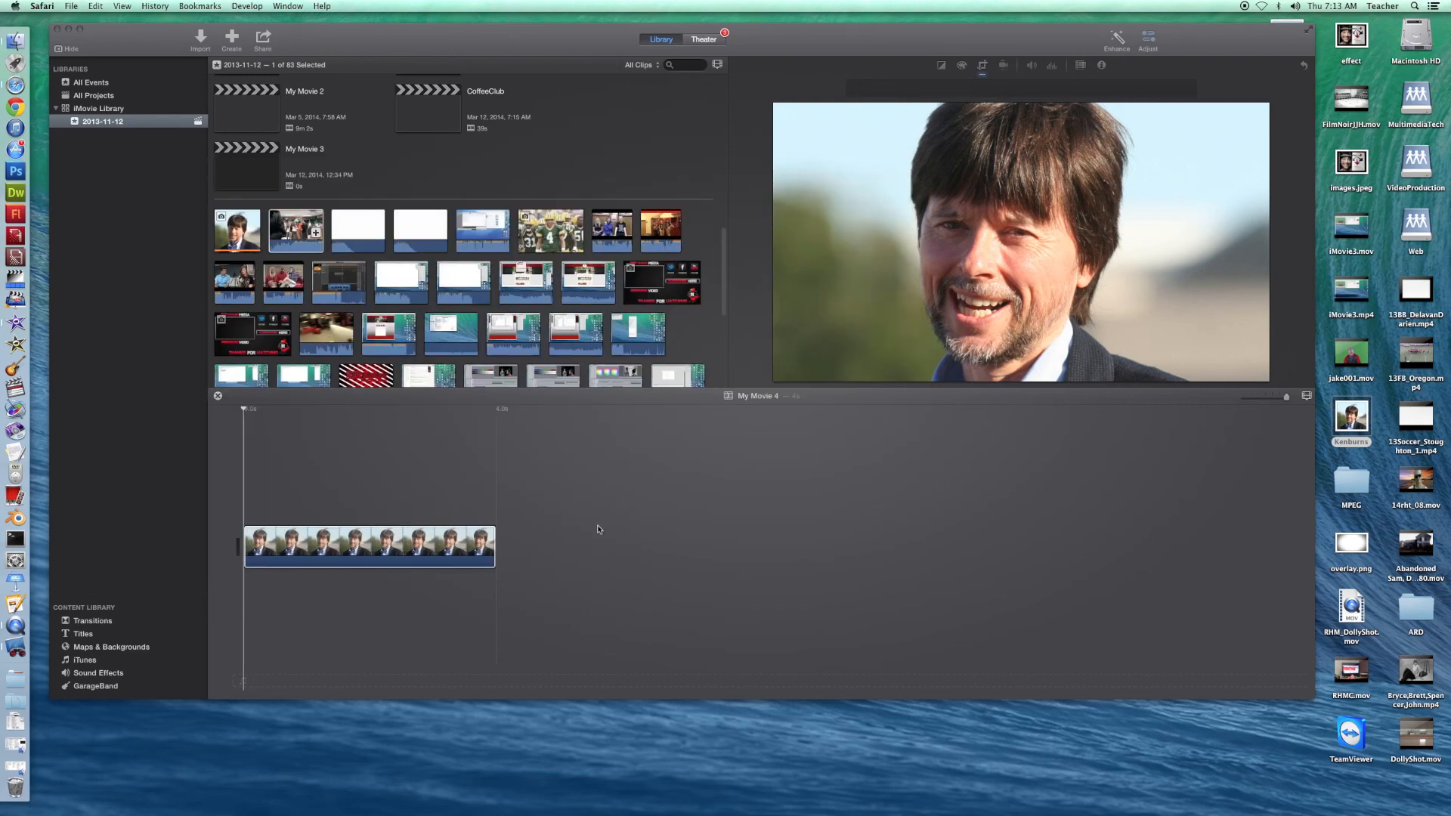